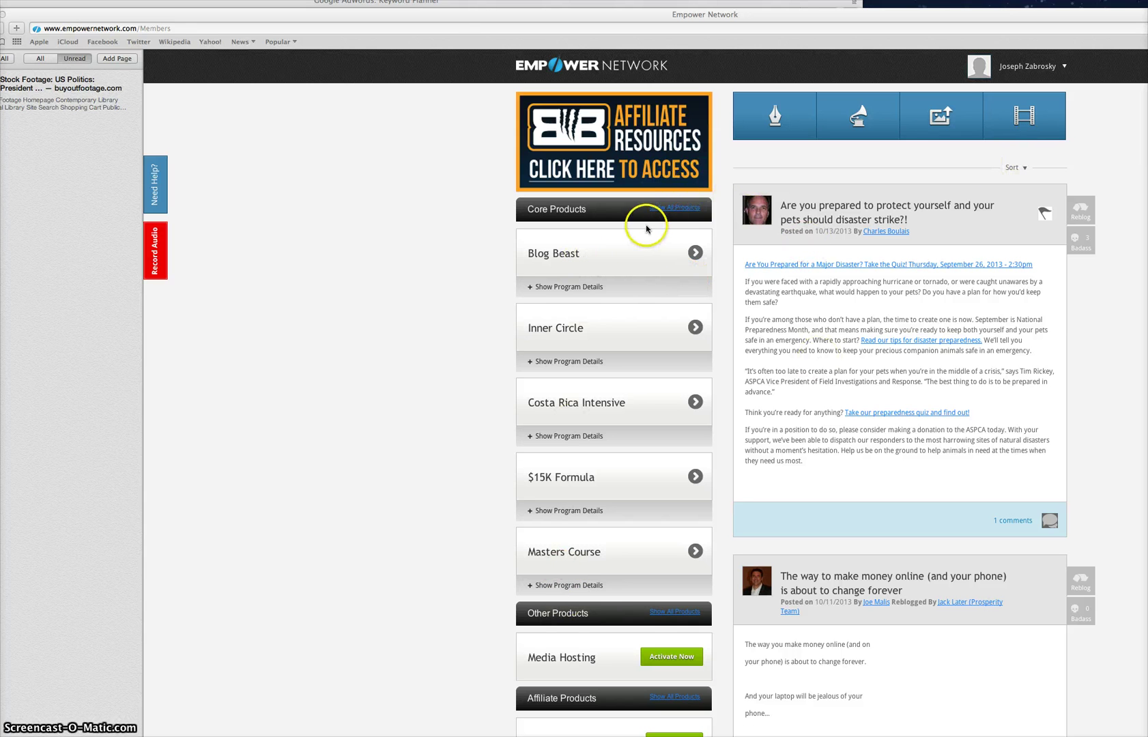
- Look through the new-post forms for text, audio, image and video messages
left_click(776, 116)
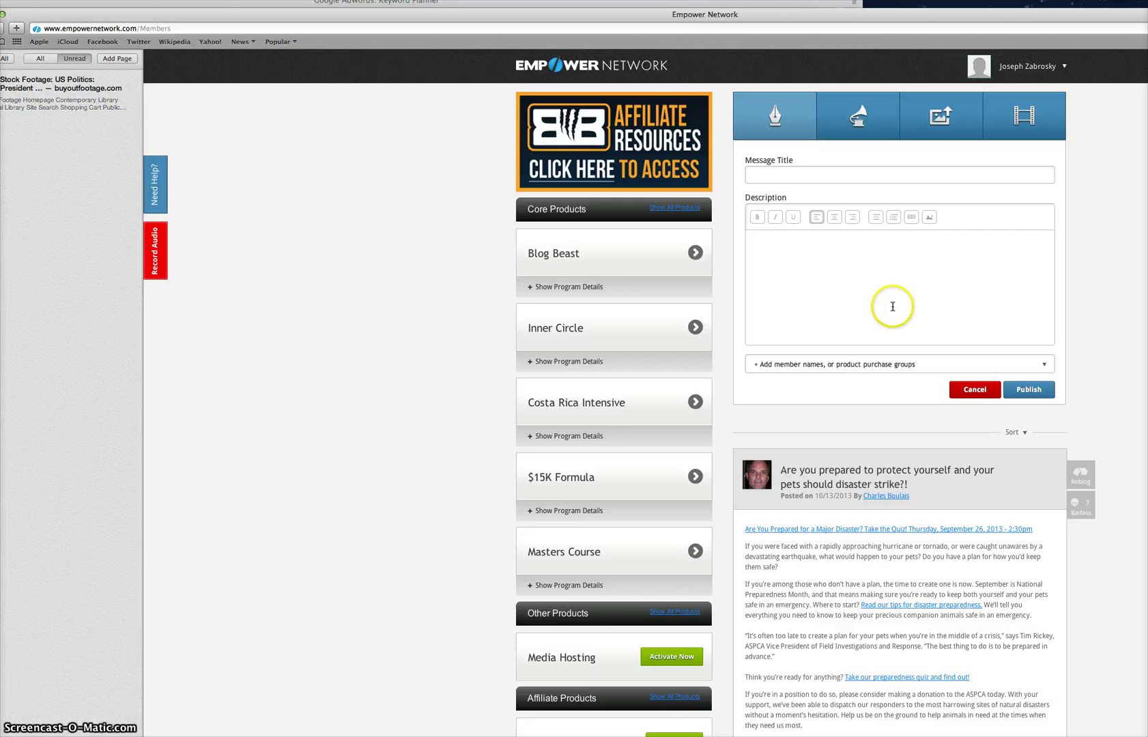
left_click(859, 129)
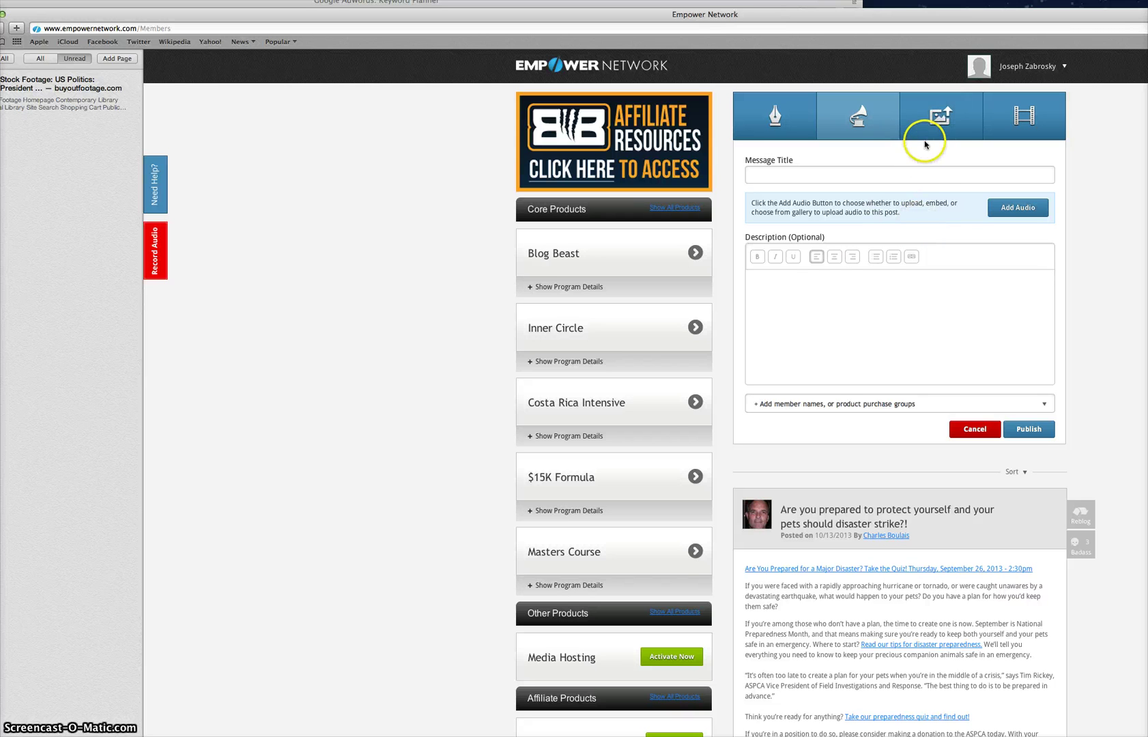
left_click(936, 118)
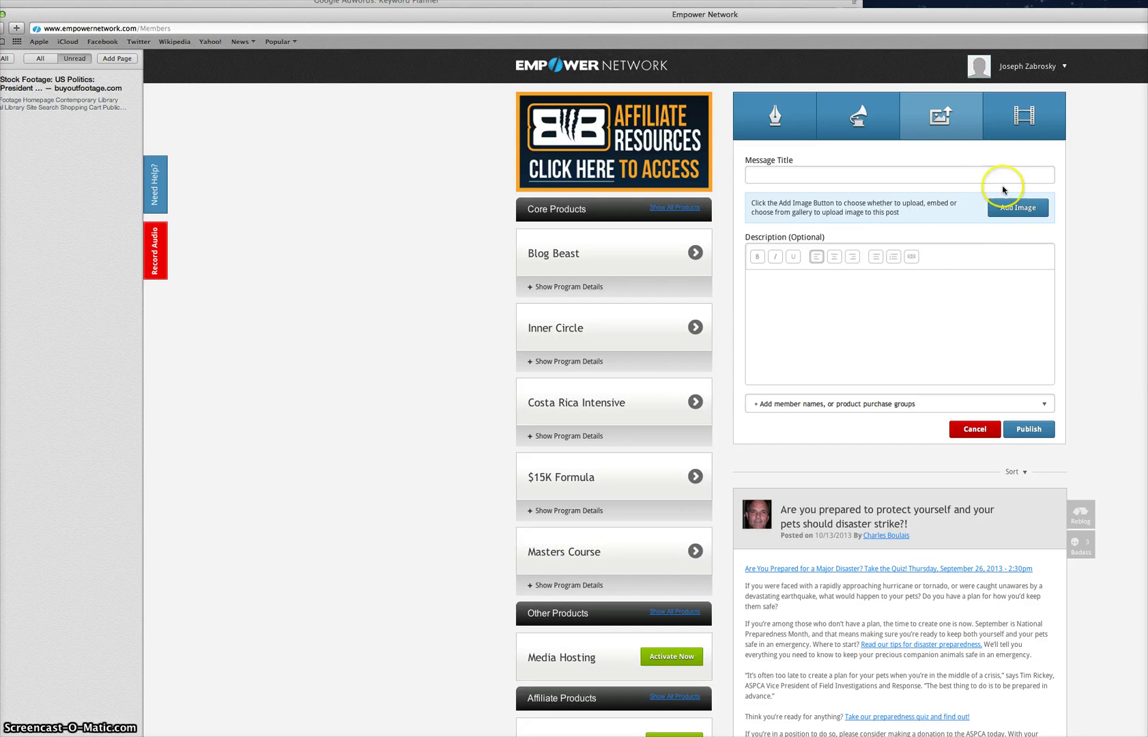
left_click(1020, 121)
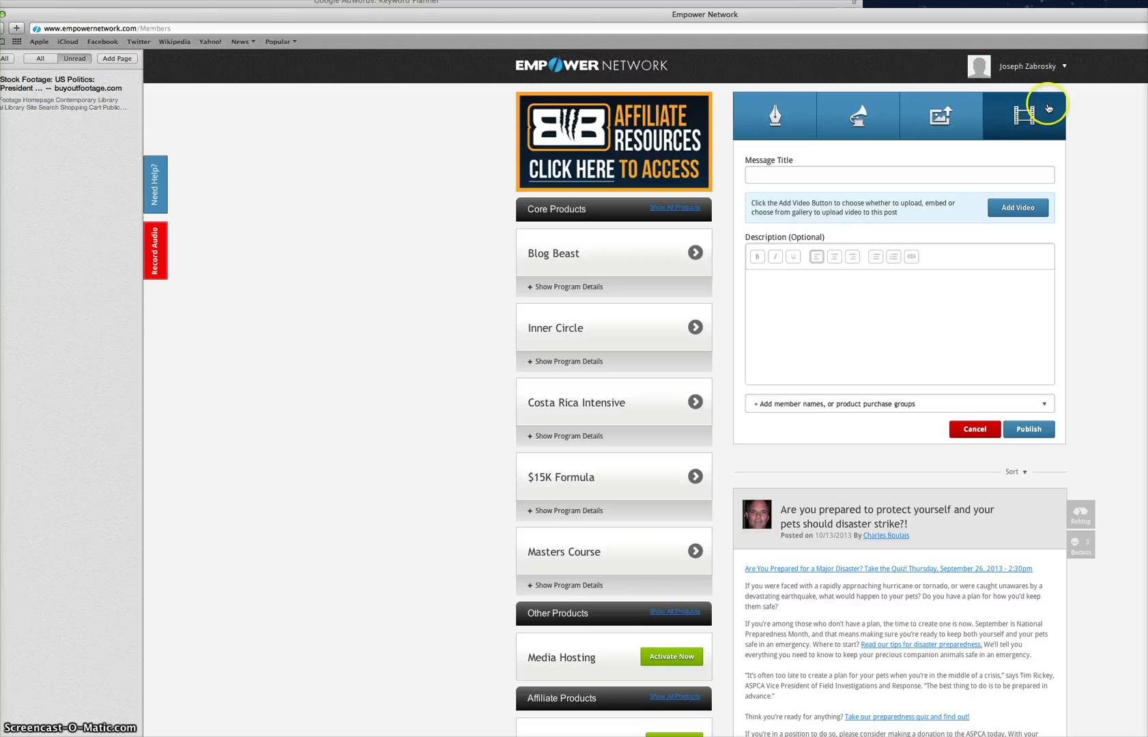
- Open the member's own blog for editing and view the upload dialog of its profile picture
mouse_move(1017, 69)
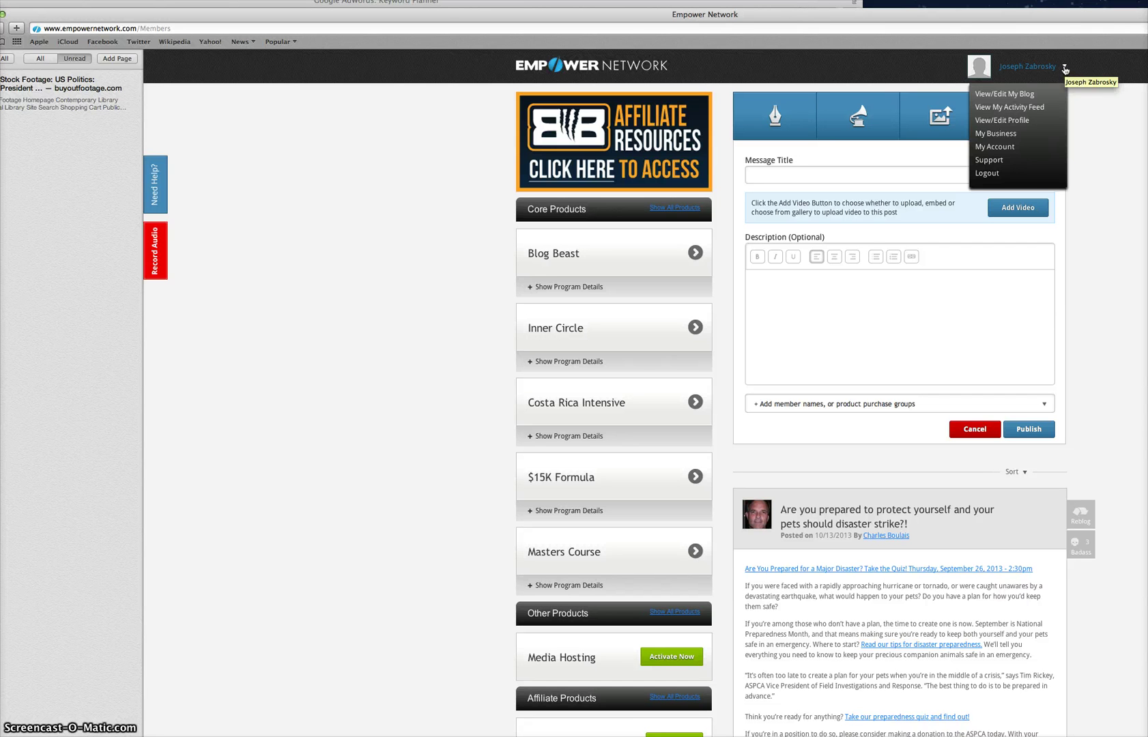
left_click(1010, 95)
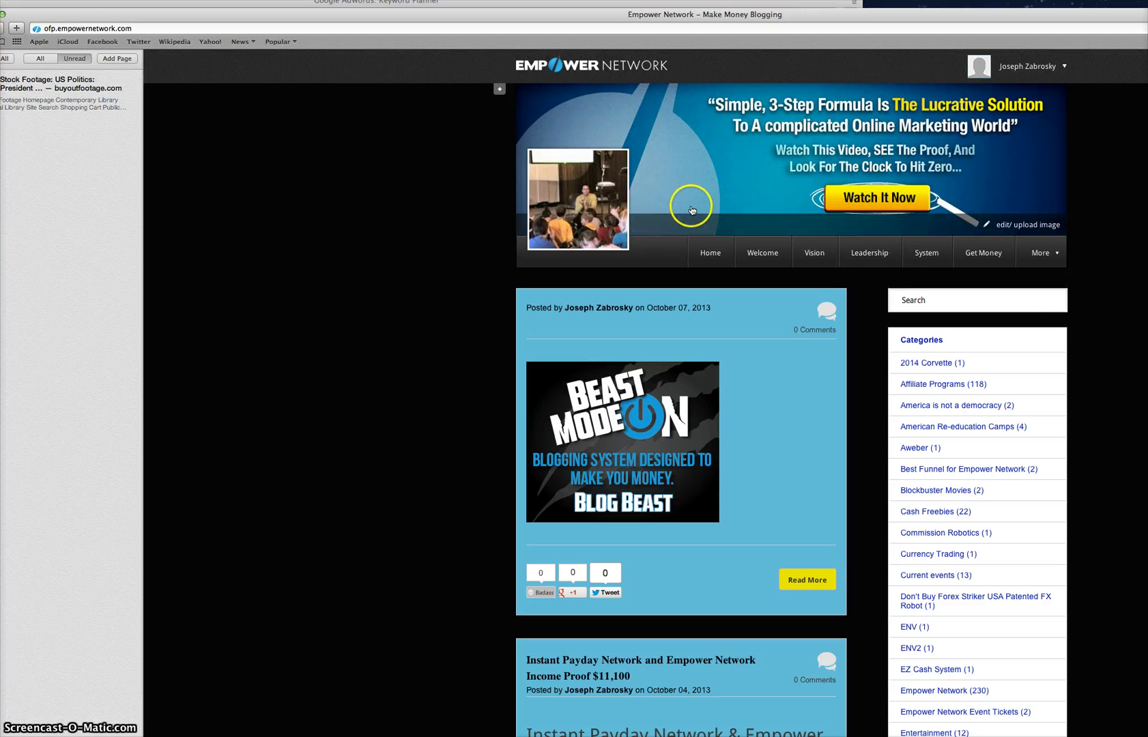
mouse_move(564, 220)
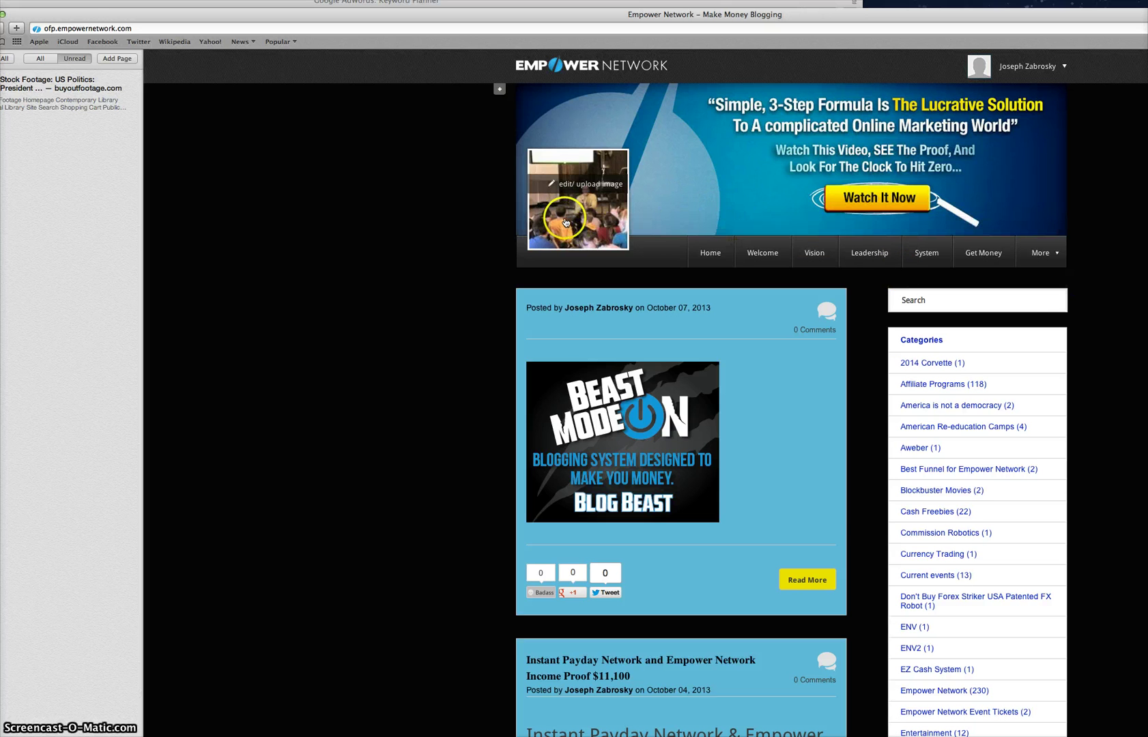
left_click(599, 184)
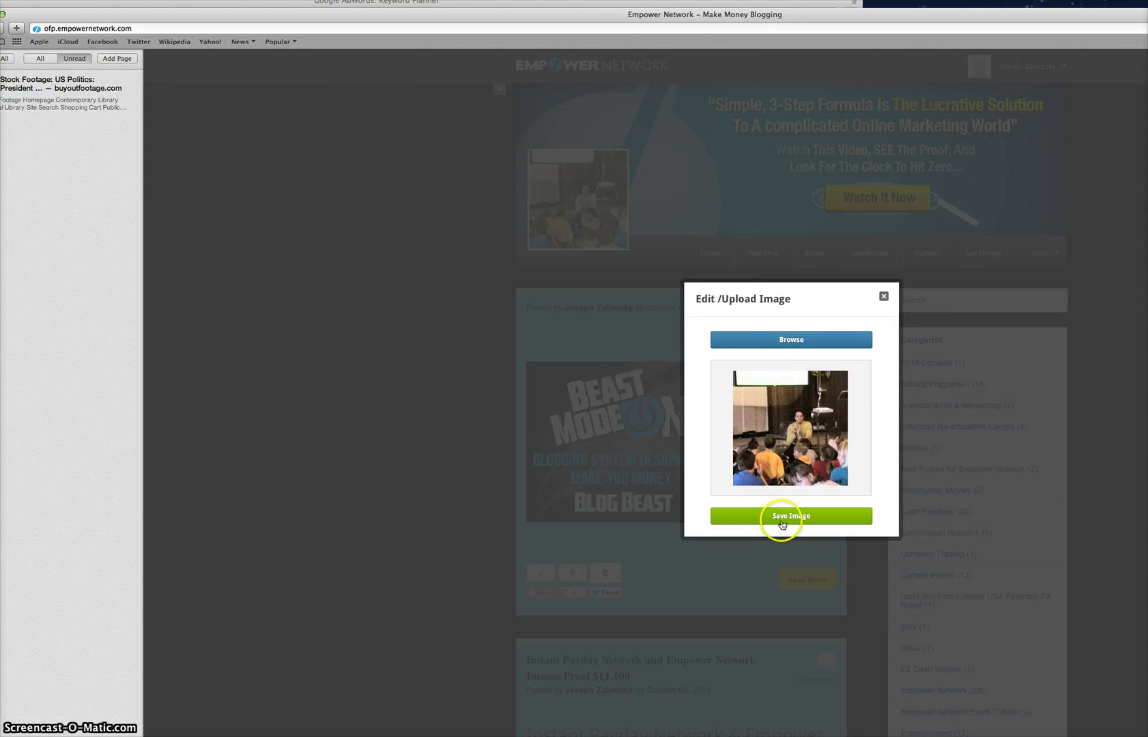
left_click(884, 296)
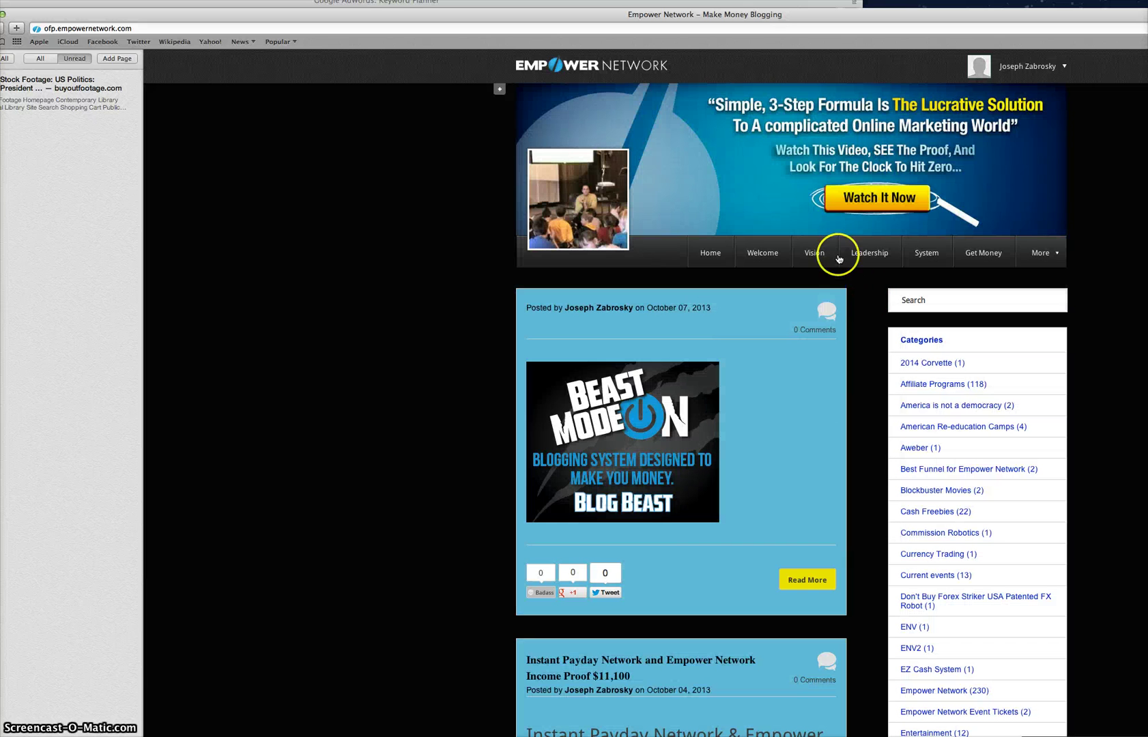
mouse_move(859, 217)
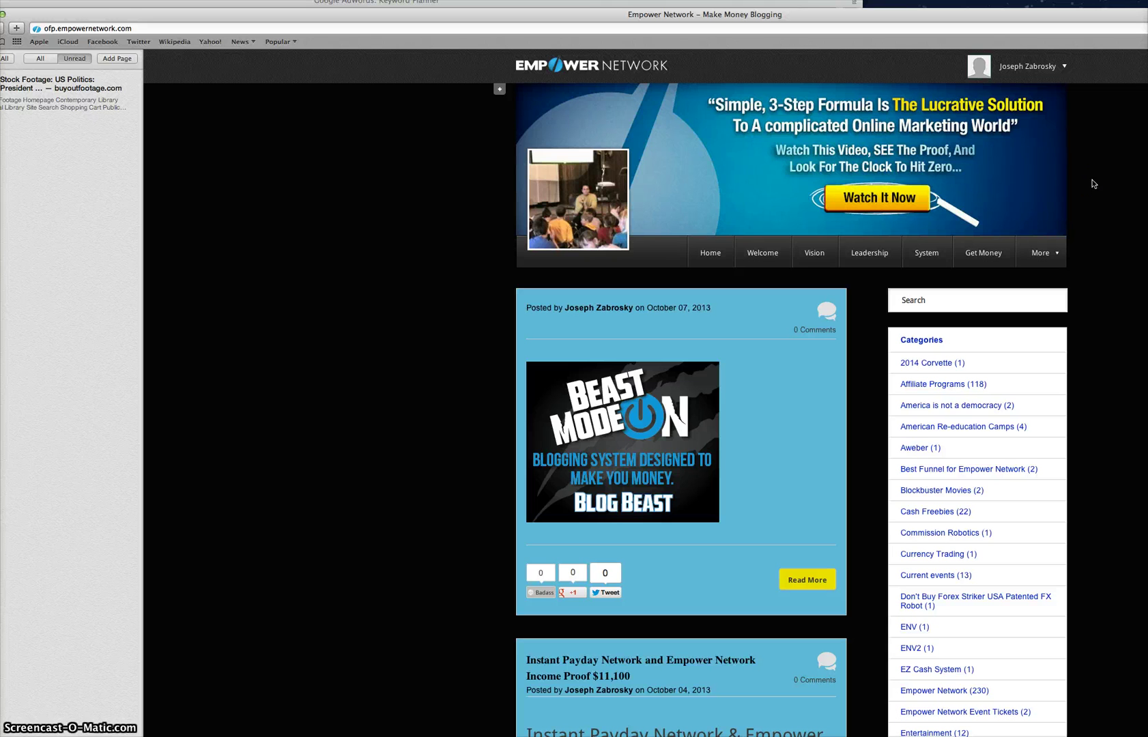
- Expand the blog's customization settings and set the template's background color to #0a0a0a
left_click(499, 90)
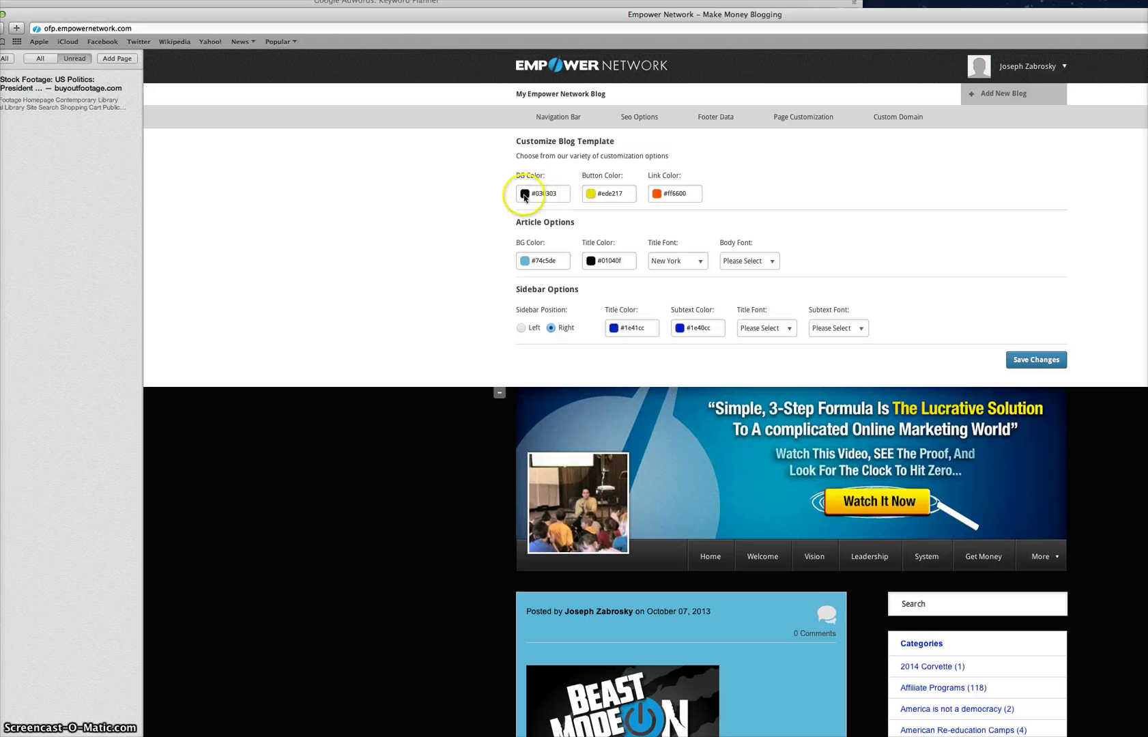
left_click(561, 195)
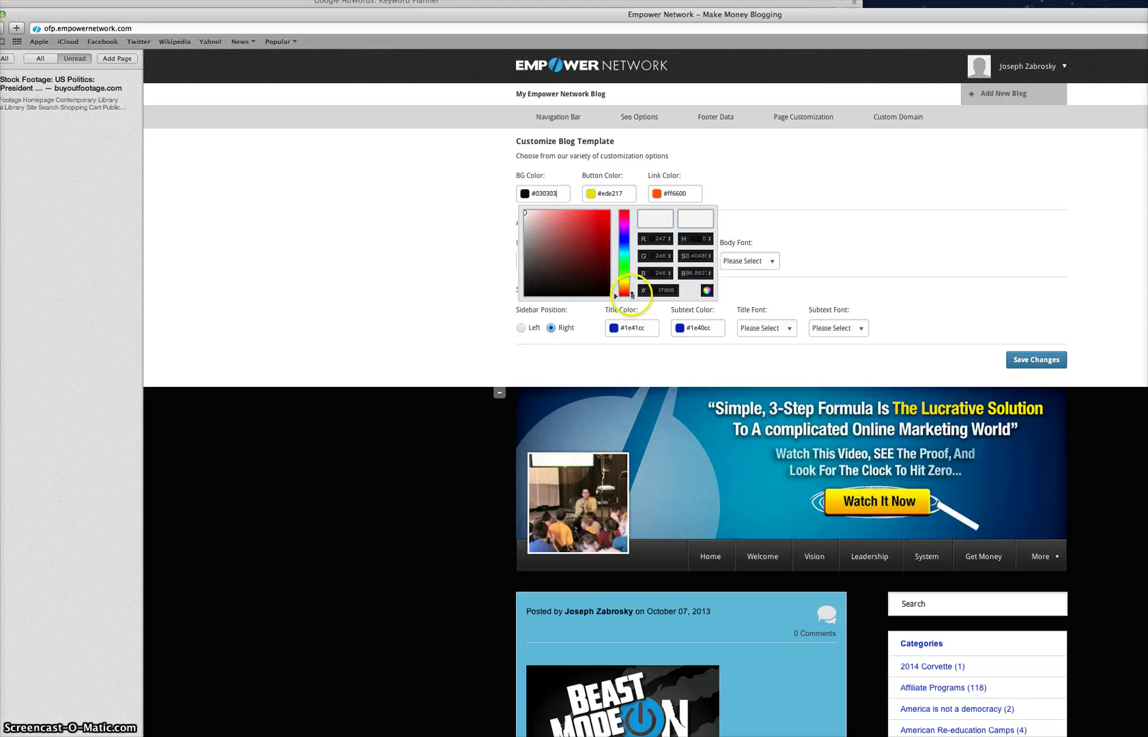
left_click_drag(632, 295, 633, 264)
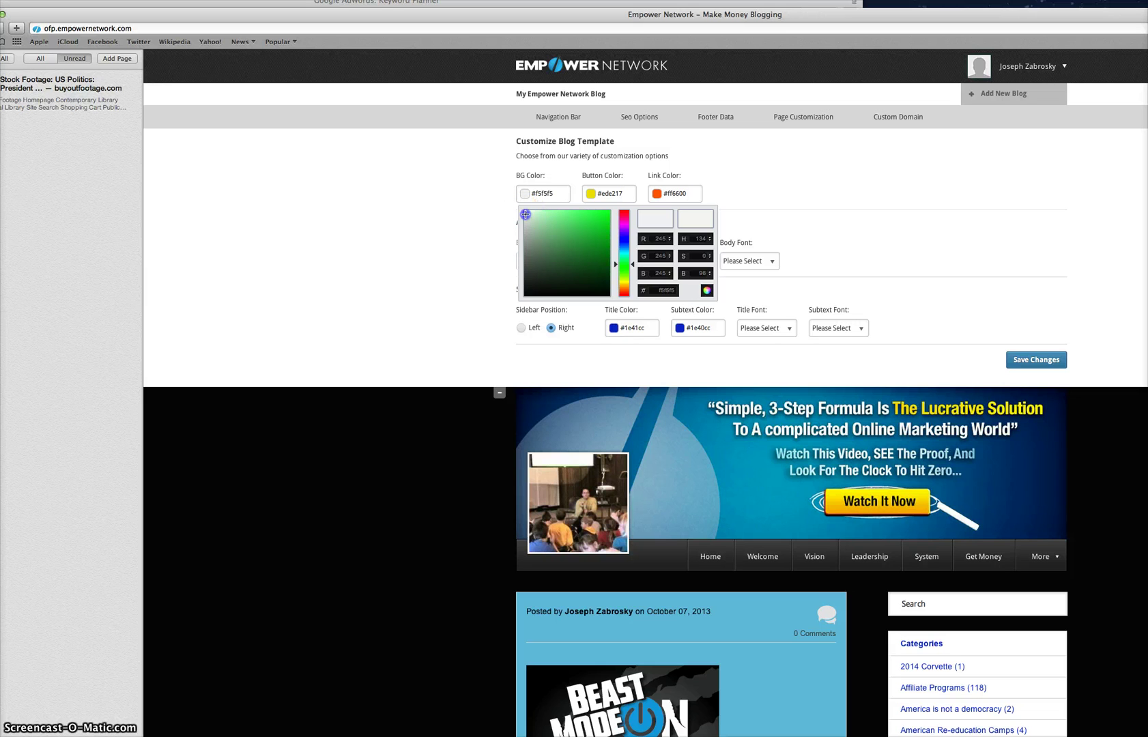
left_click(540, 219)
left_click_drag(540, 220, 582, 230)
mouse_move(587, 233)
left_mouse_down()
mouse_move(596, 254)
mouse_move(598, 225)
mouse_move(525, 214)
mouse_move(527, 293)
left_mouse_up()
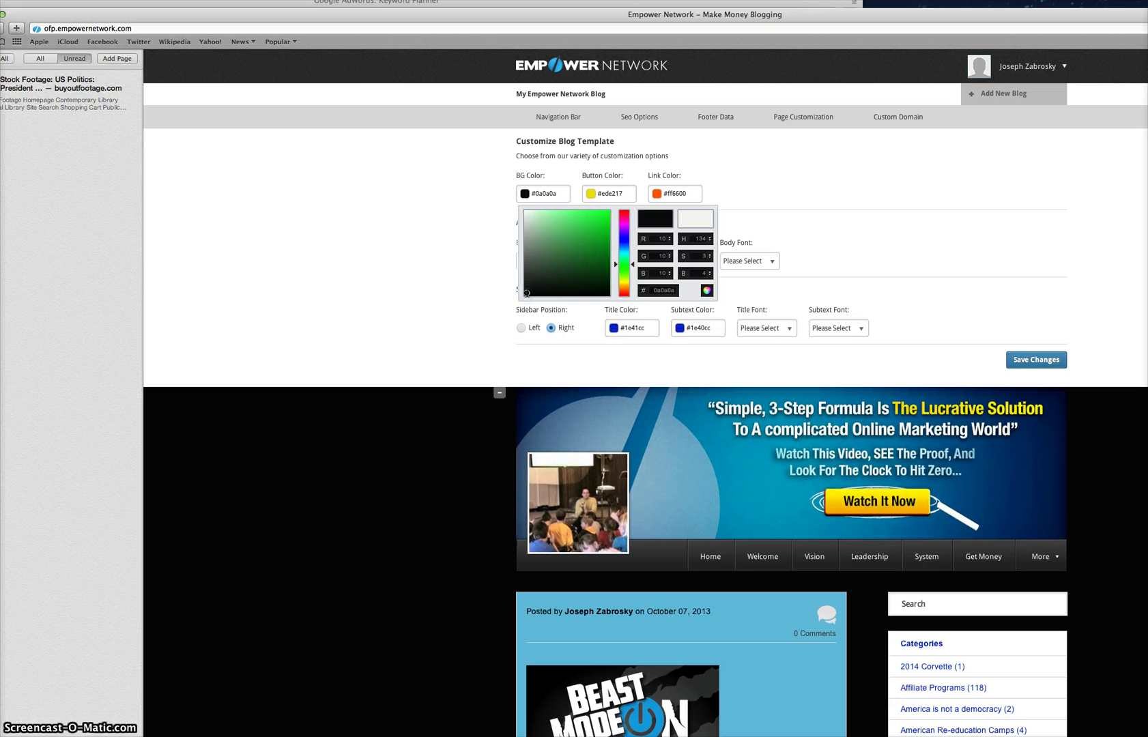
left_click(792, 236)
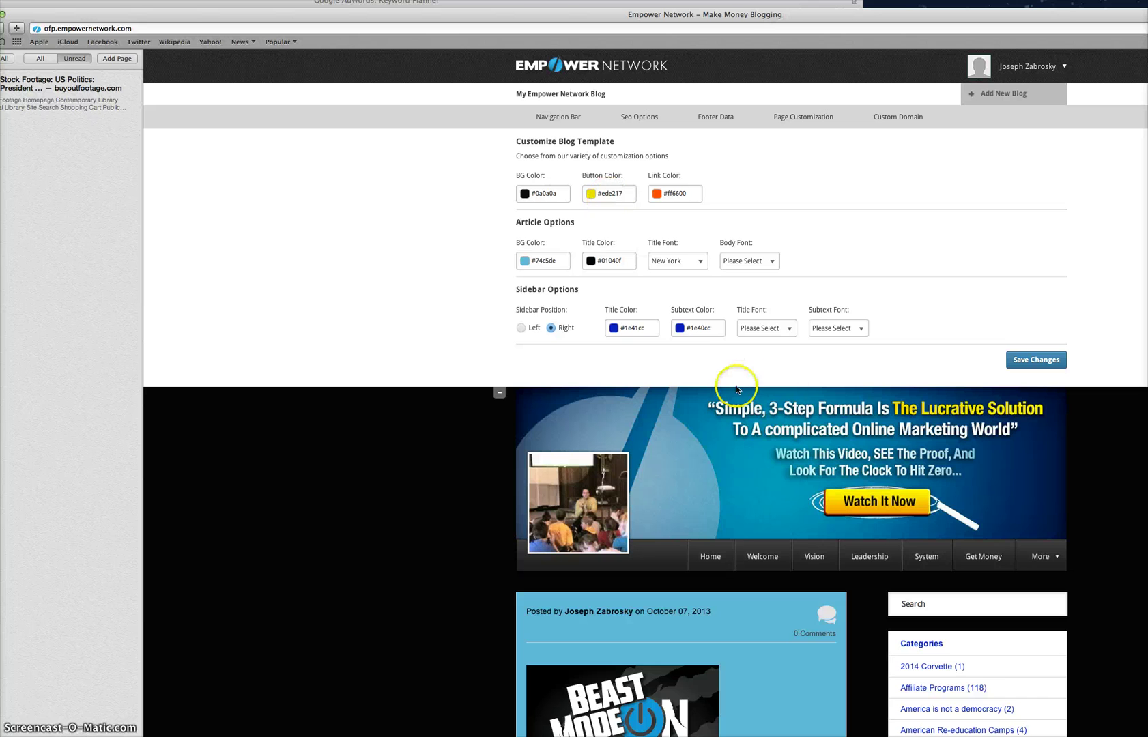
- Examine the Read More buttons in the blog posts and view the color picker for the template's Button Color
scroll(932, 307, "down", 5)
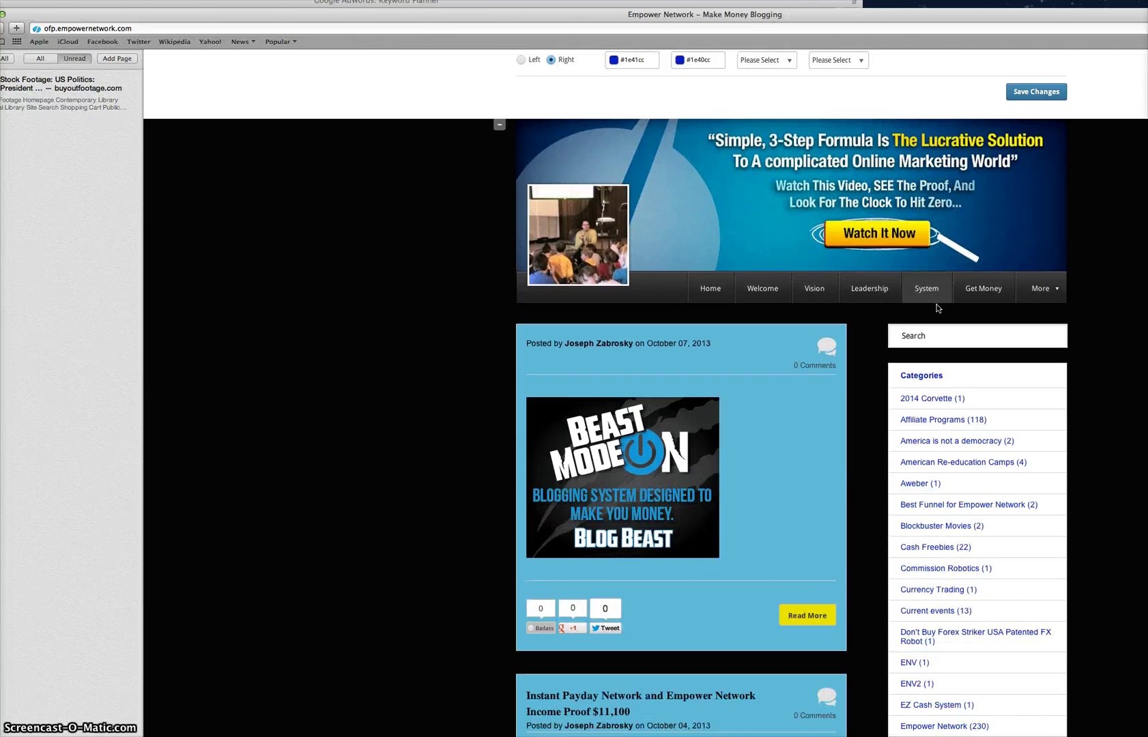
scroll(937, 308, "down", 3)
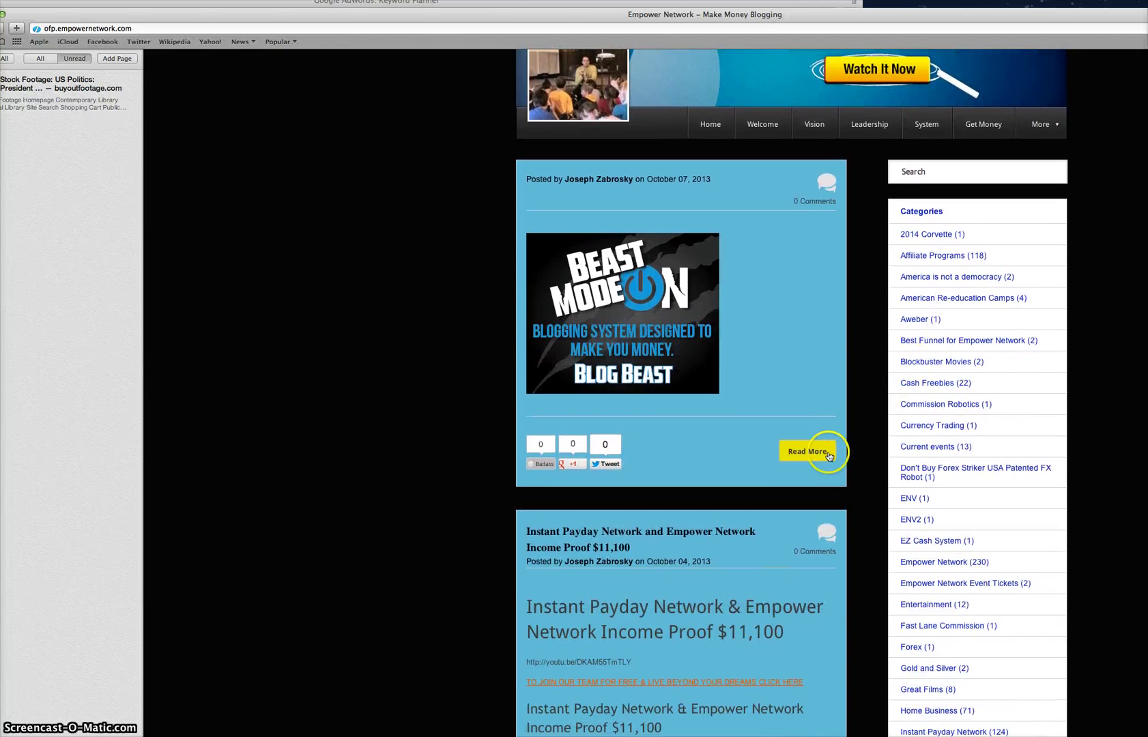
scroll(859, 431, "down", 10)
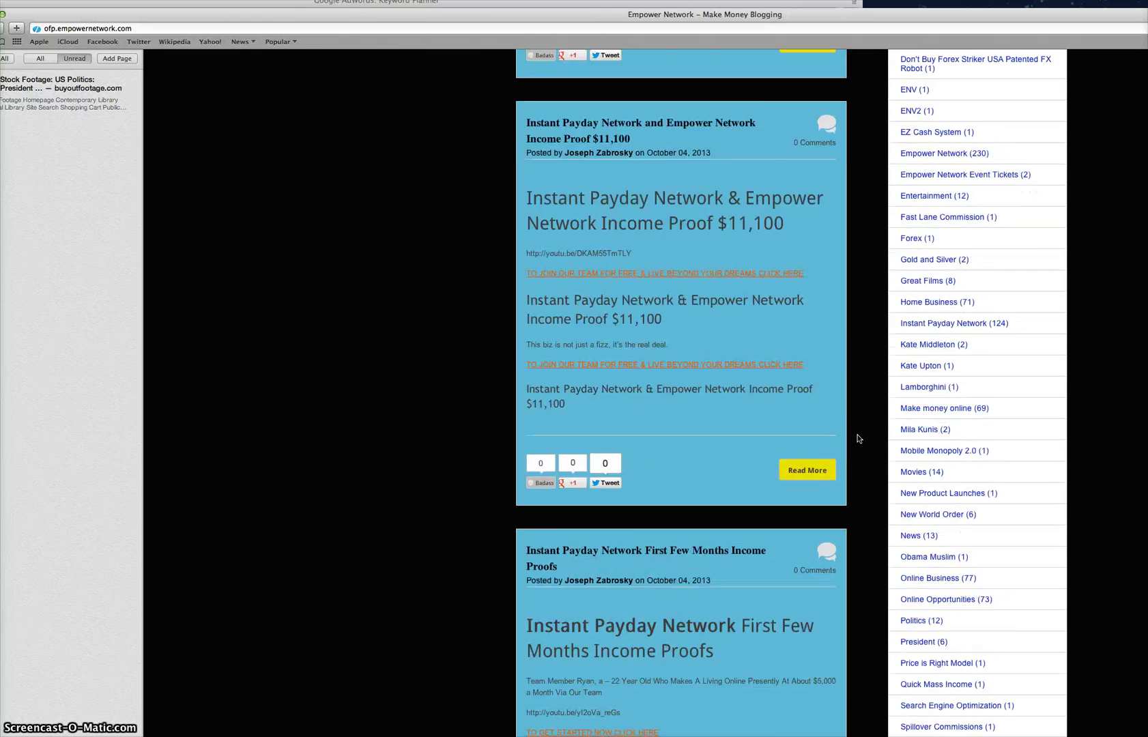
scroll(859, 438, "up", 6)
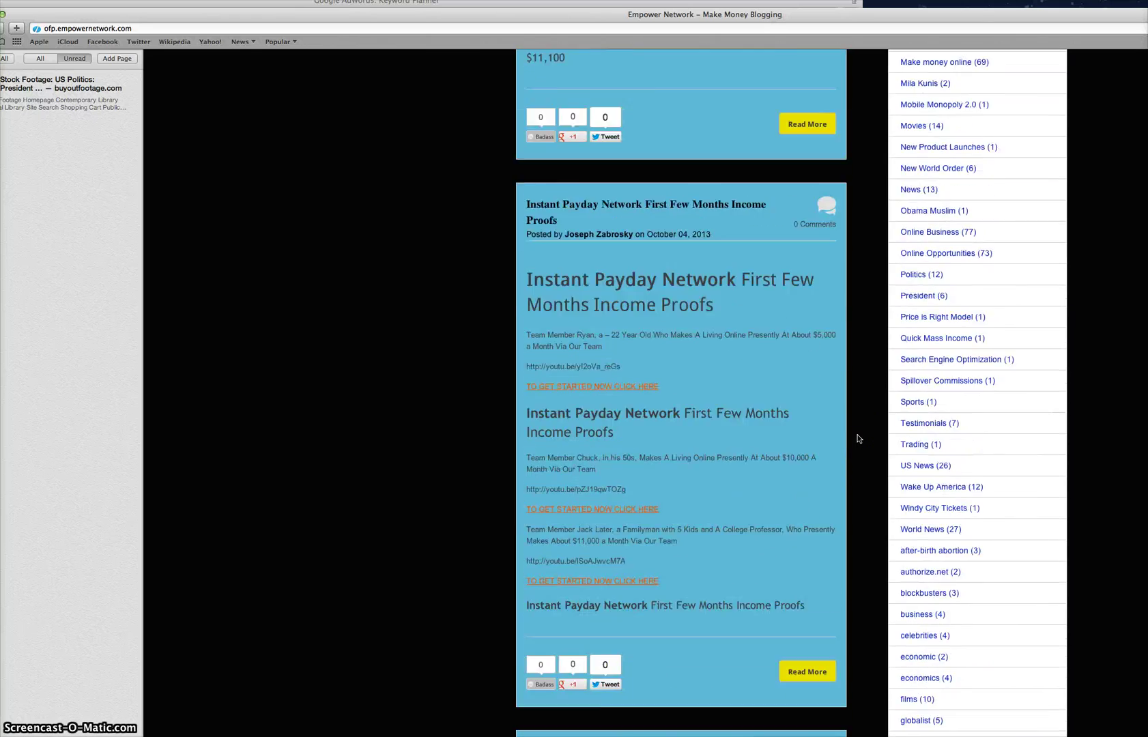
scroll(859, 438, "up", 10)
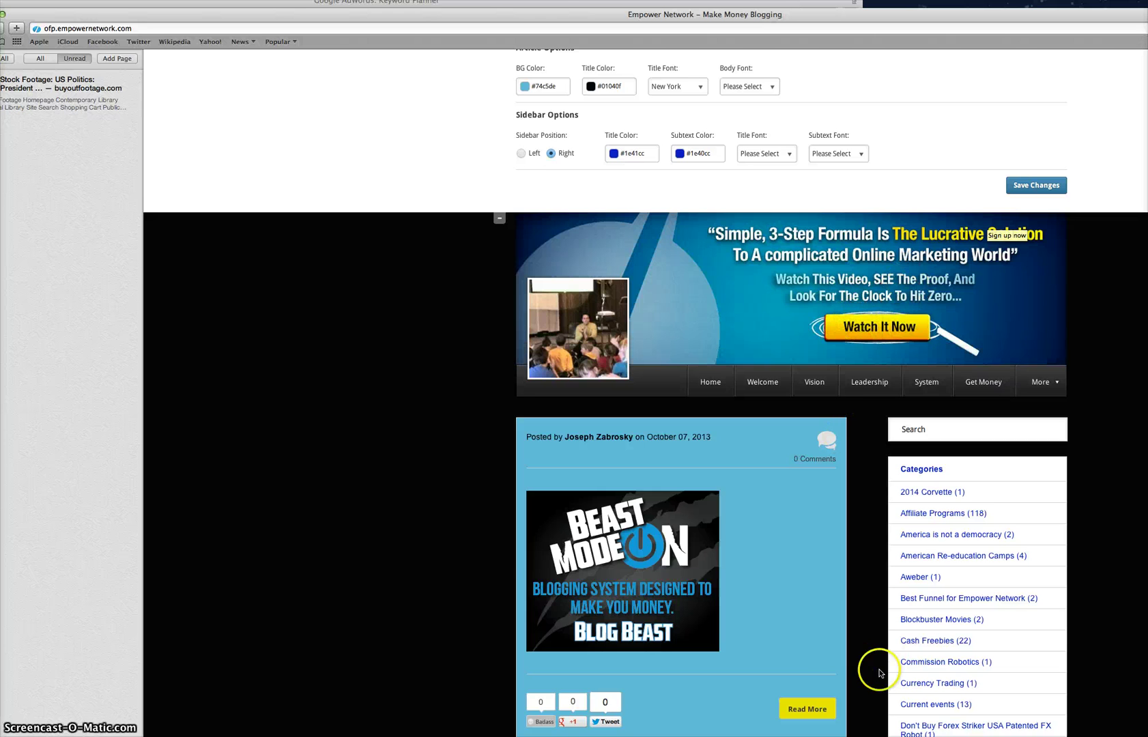
scroll(645, 392, "up", 5)
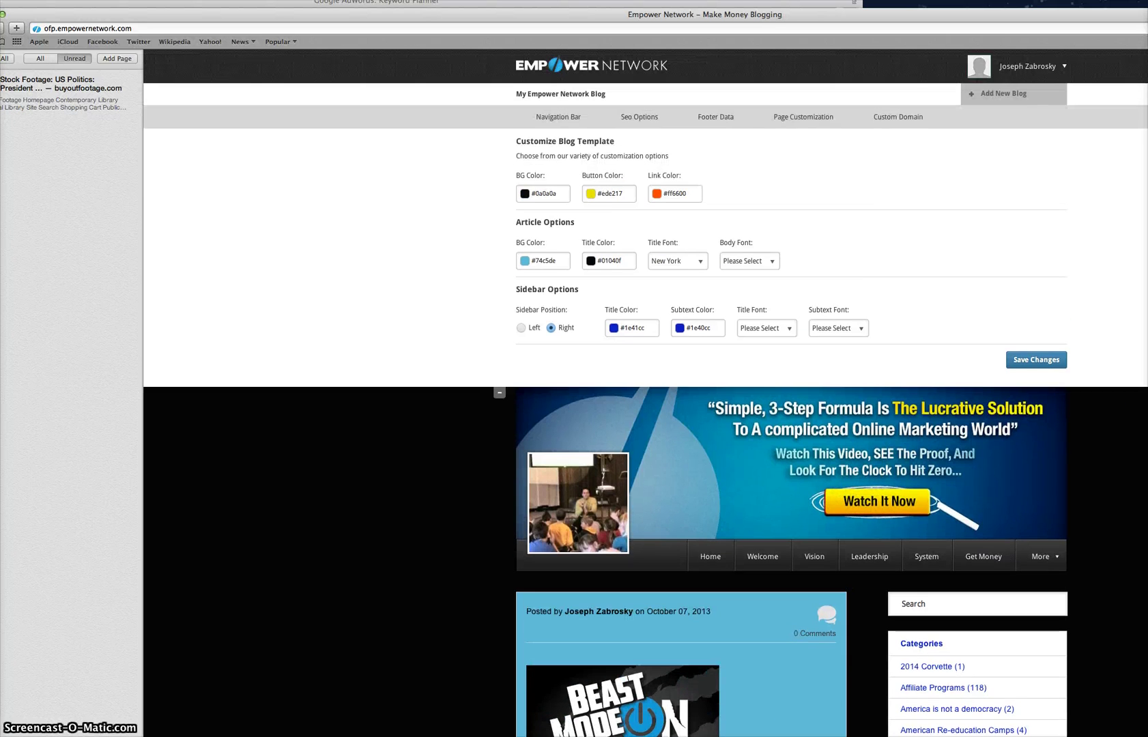
left_click(630, 195)
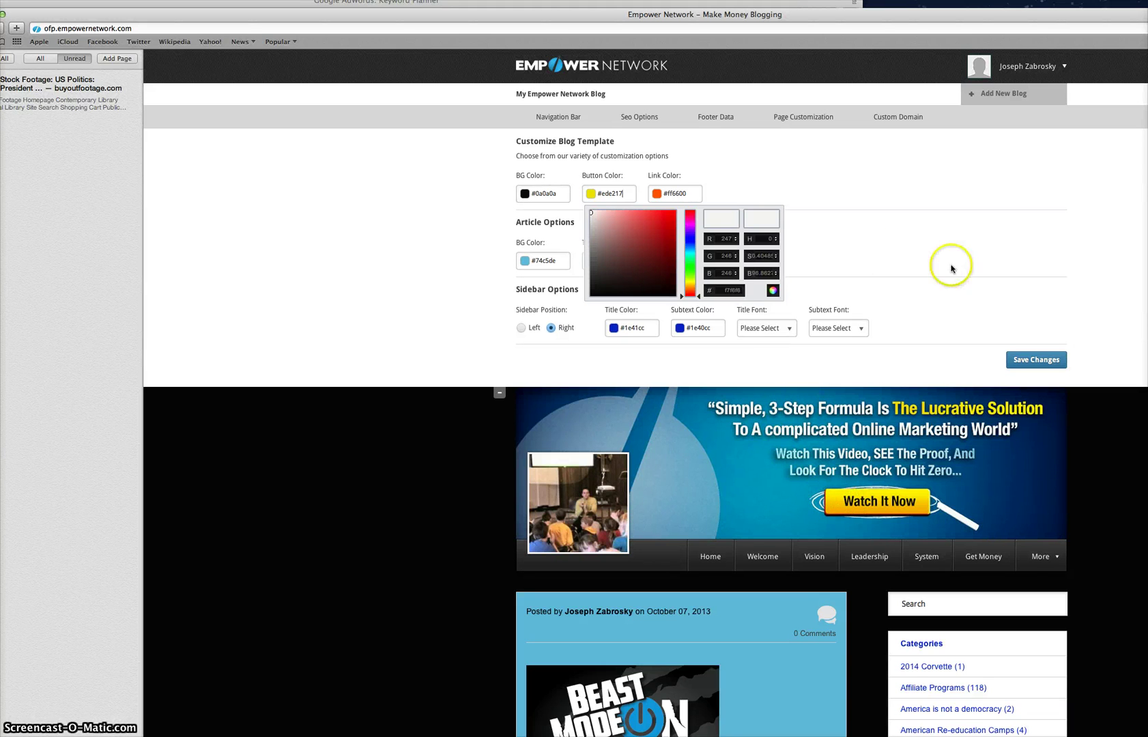
left_click(815, 249)
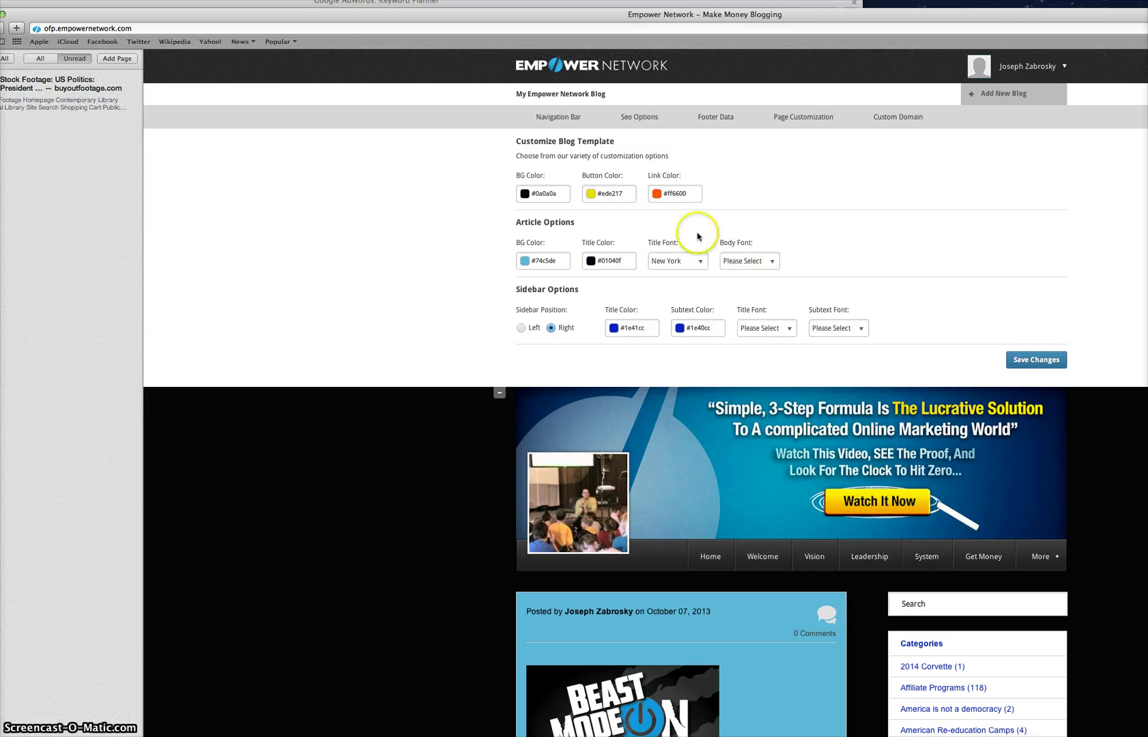
- Examine the links in the blog posts and compare them with the template's Link Color setting
scroll(1105, 492, "down", 5)
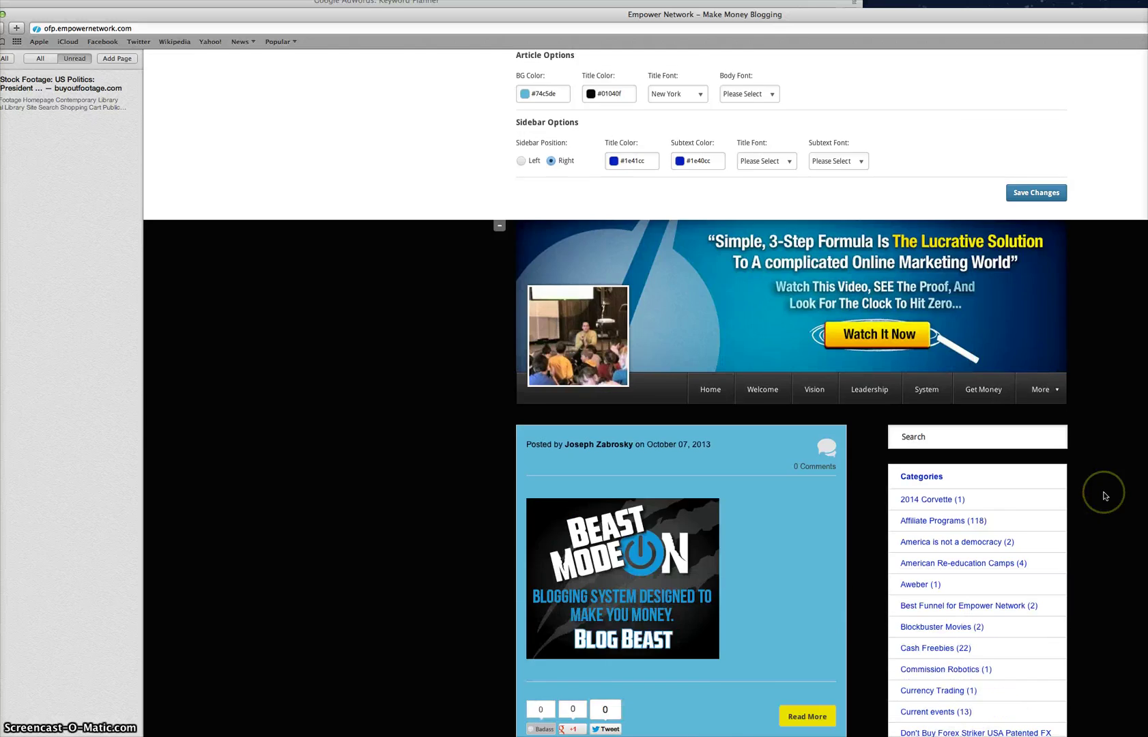
scroll(1105, 495, "down", 20)
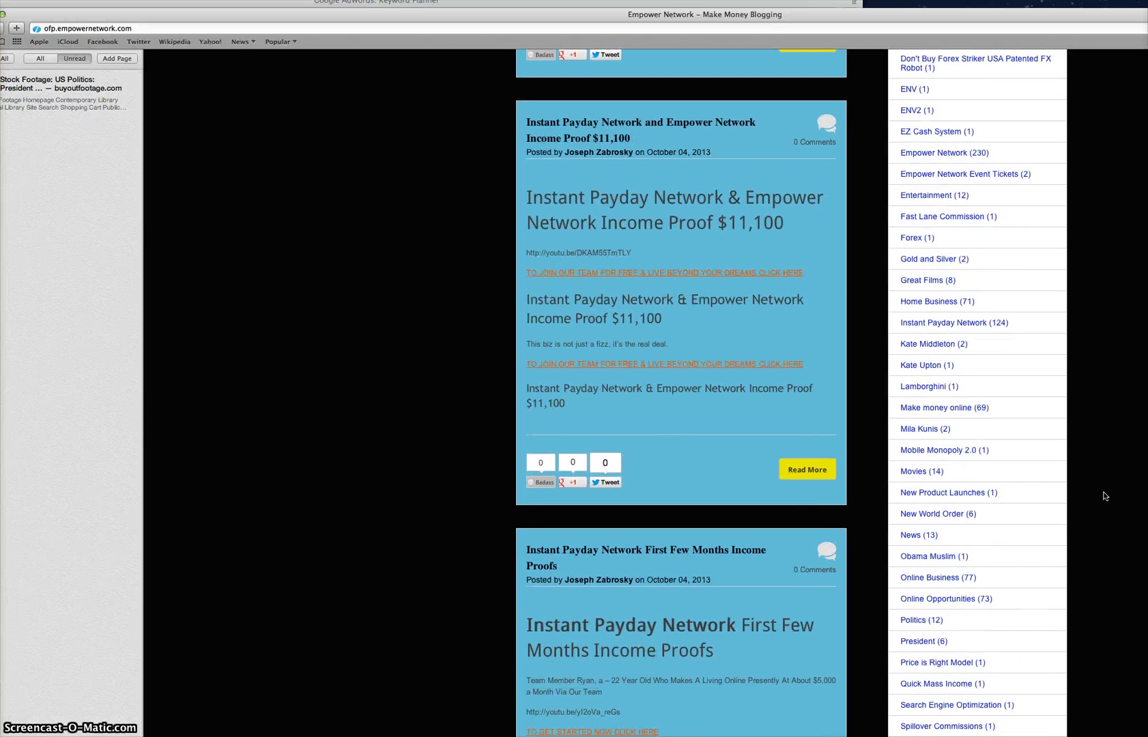
left_click(665, 278)
scroll(860, 273, "up", 10)
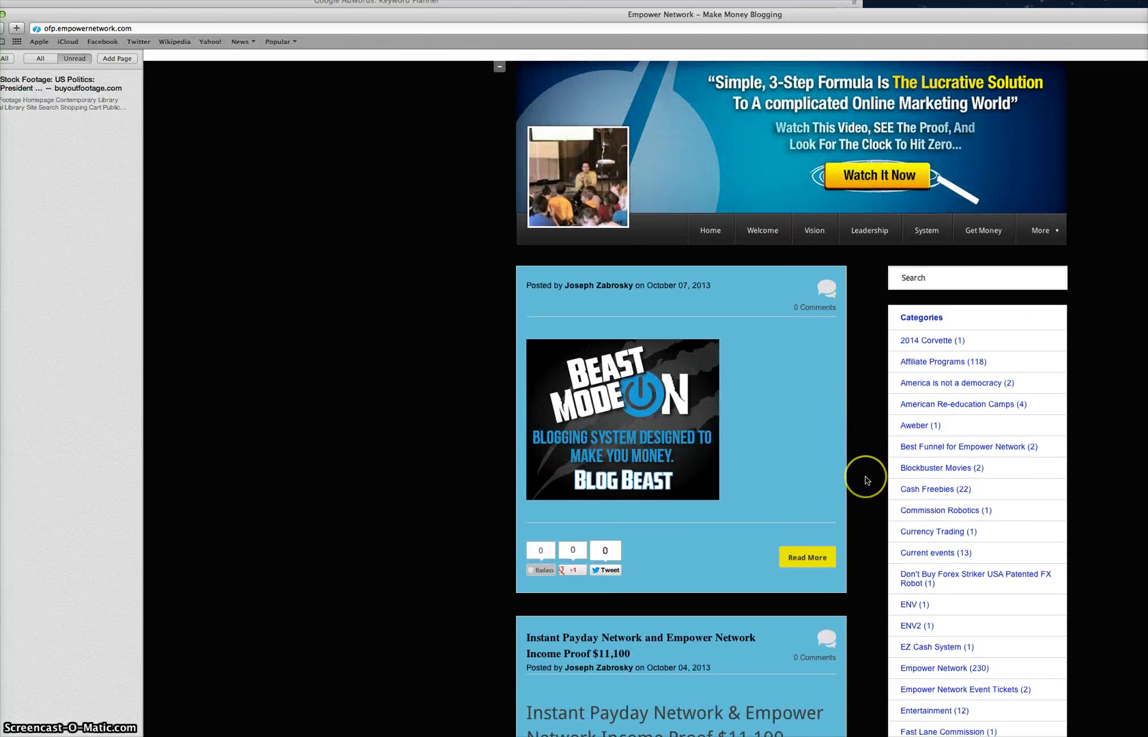
scroll(865, 480, "down", 3)
scroll(866, 481, "down", 3)
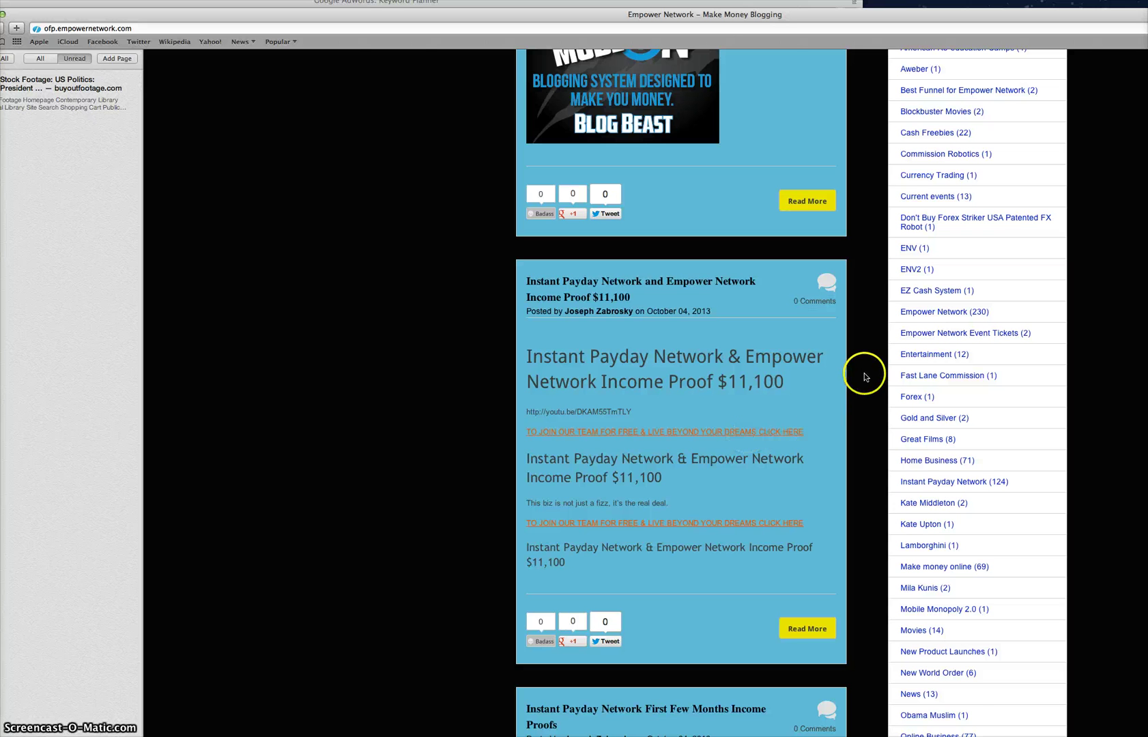
scroll(862, 376, "up", 9)
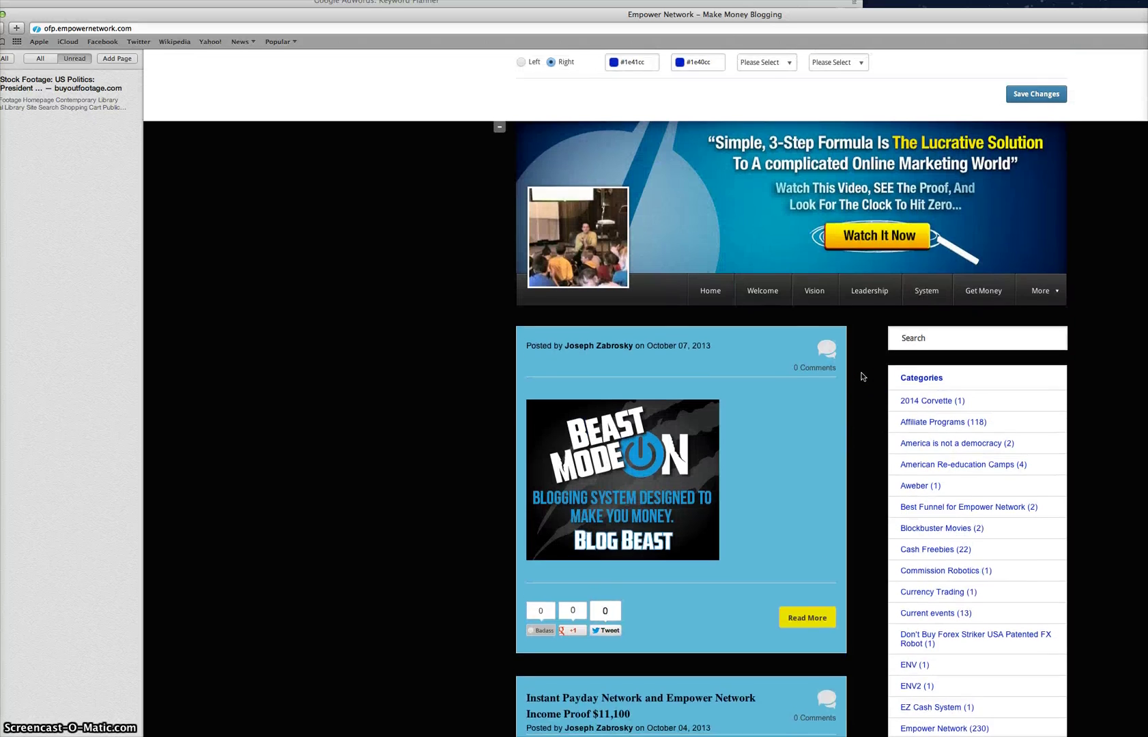
scroll(862, 376, "up", 1)
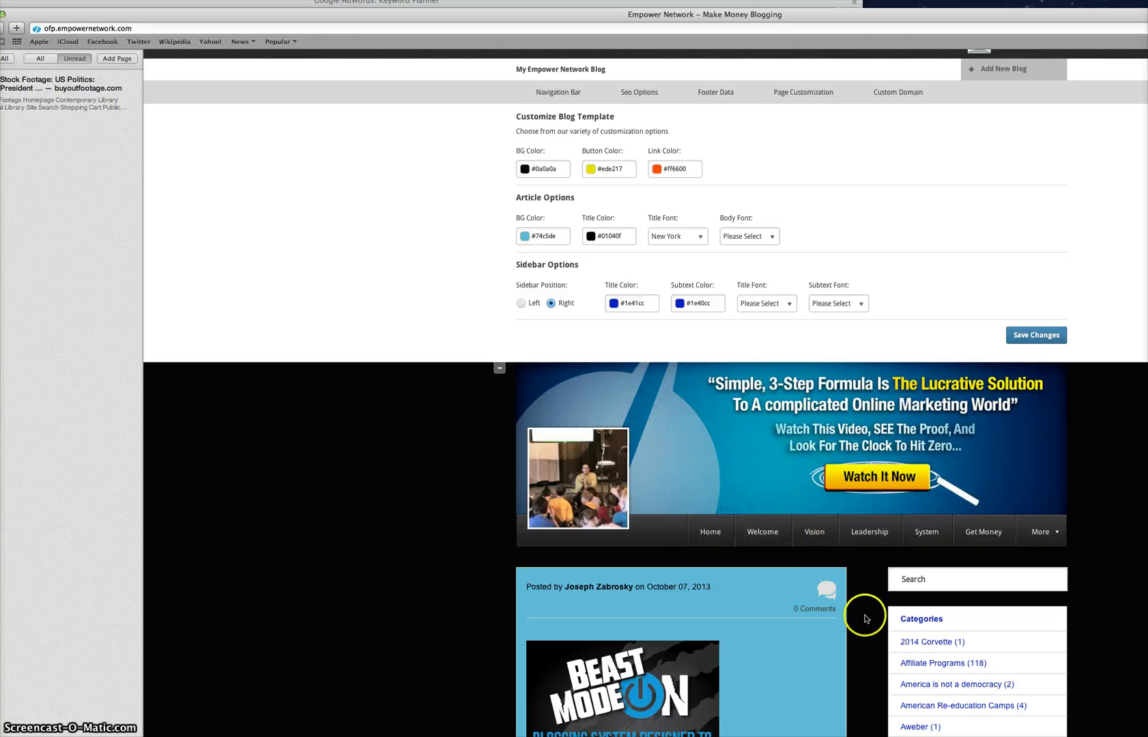
scroll(865, 619, "down", 5)
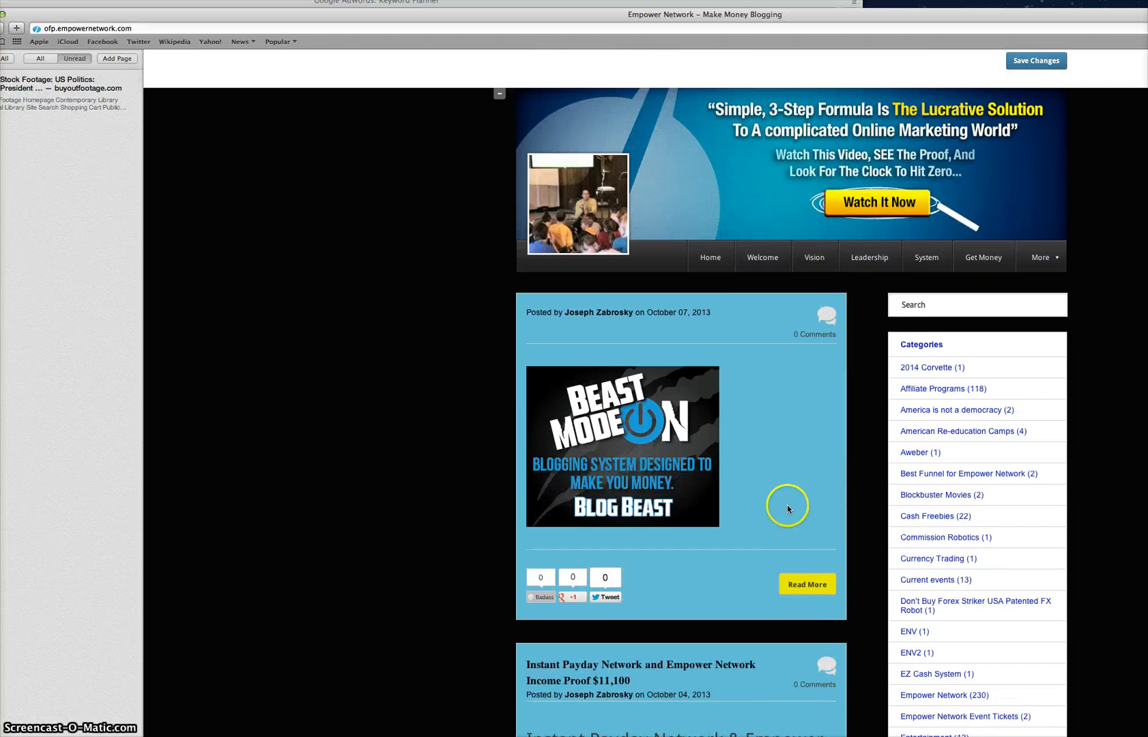
mouse_move(760, 178)
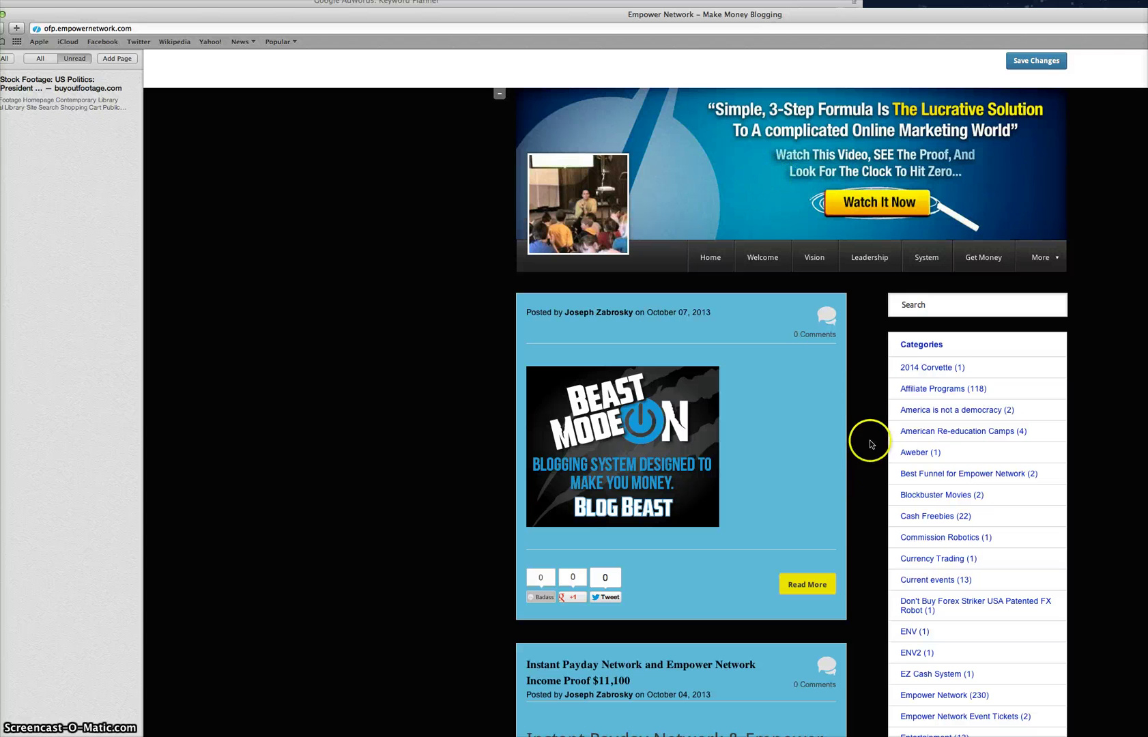
scroll(871, 390, "up", 5)
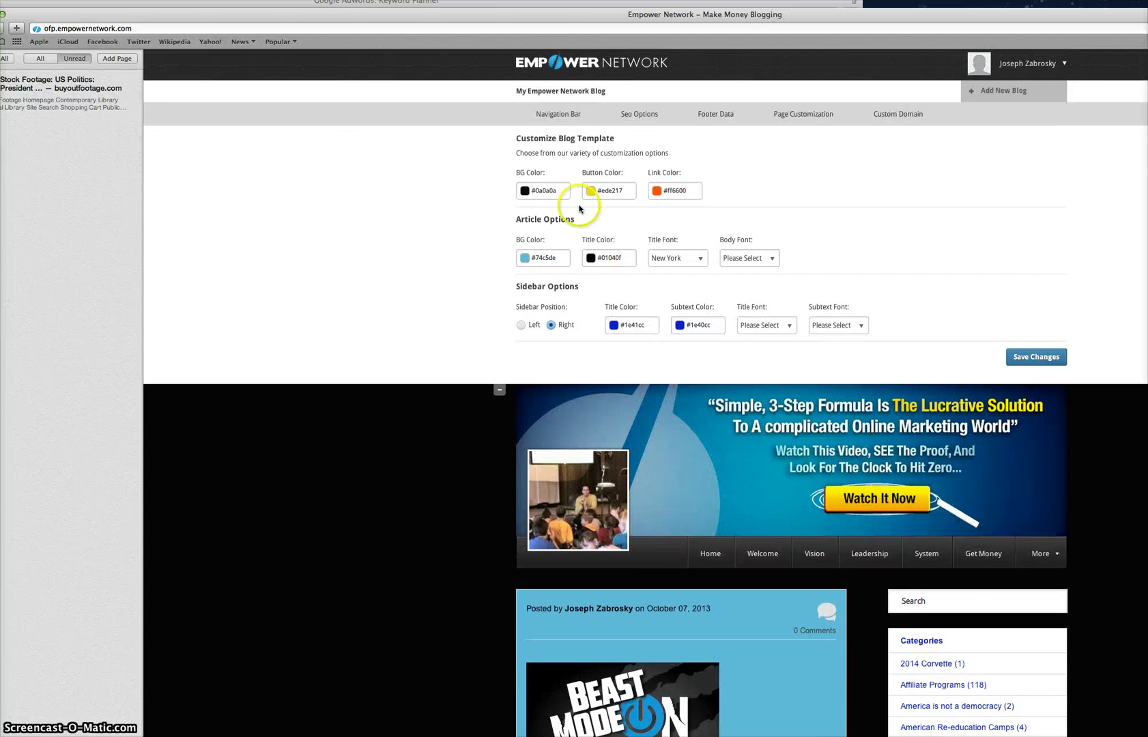
- View the color picker for the article background and check the background behind the blog posts
left_click(562, 257)
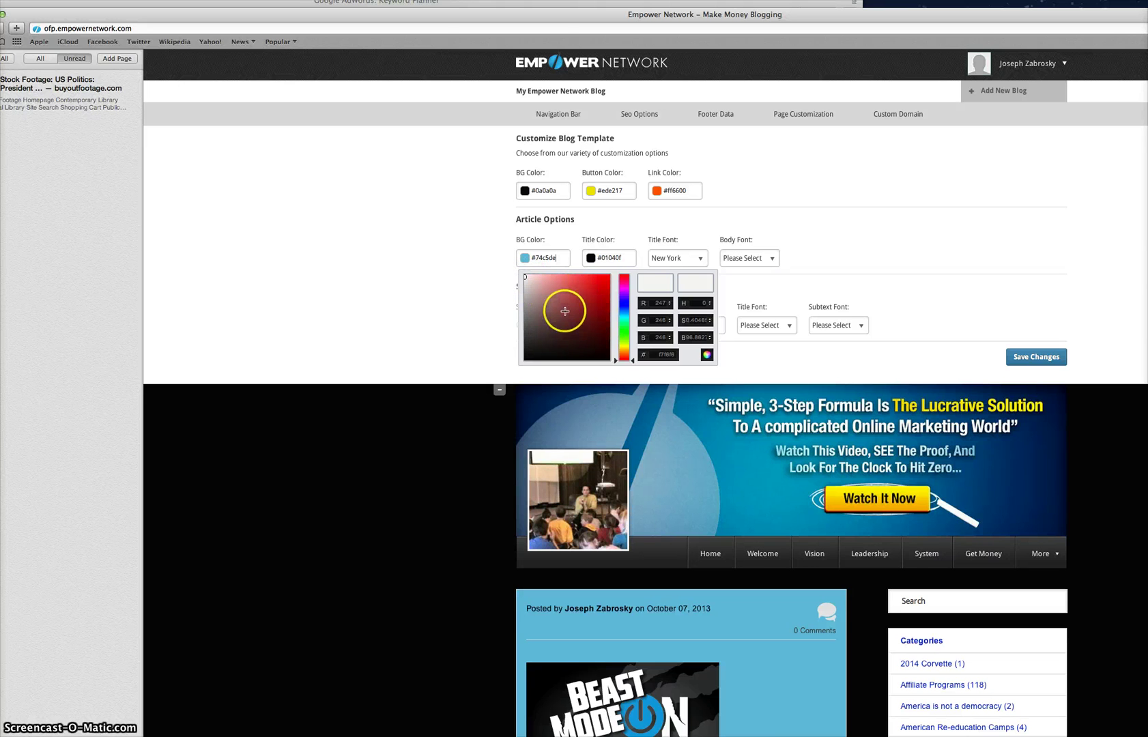
left_click(880, 295)
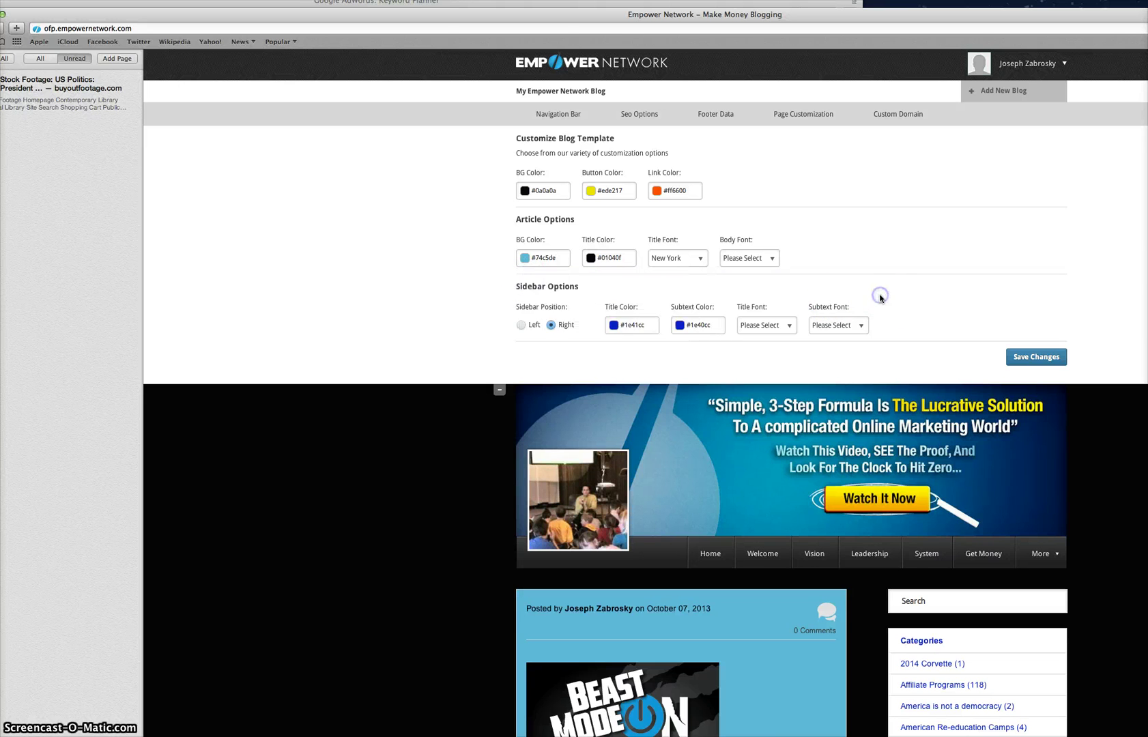
scroll(887, 341, "down", 5)
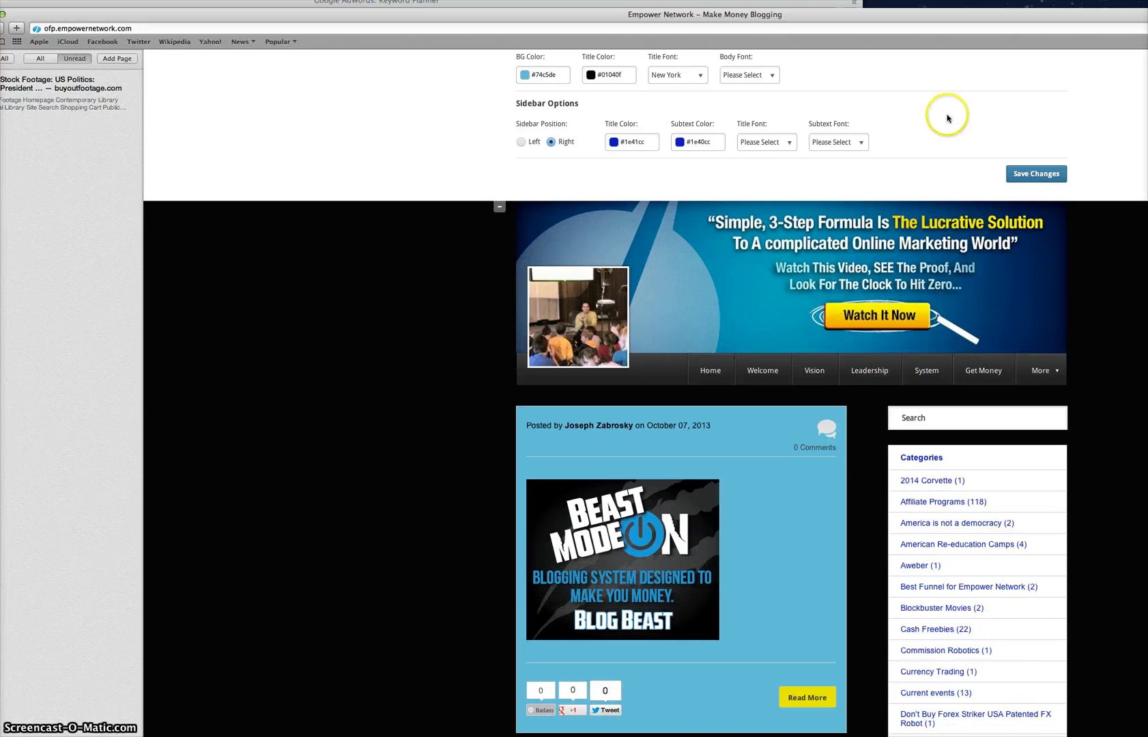
- Compare the article Title Color setting with the post titles and examine the Categories list in the blog's sidebar
scroll(947, 118, "up", 2)
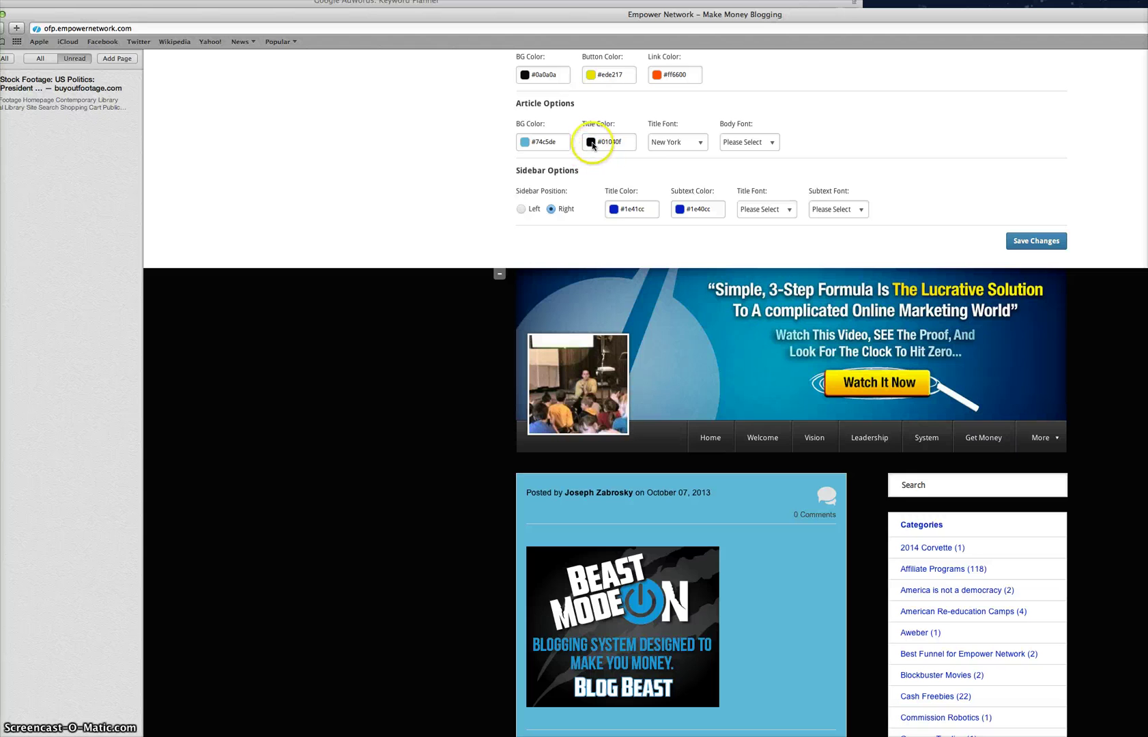
scroll(952, 176, "down", 10)
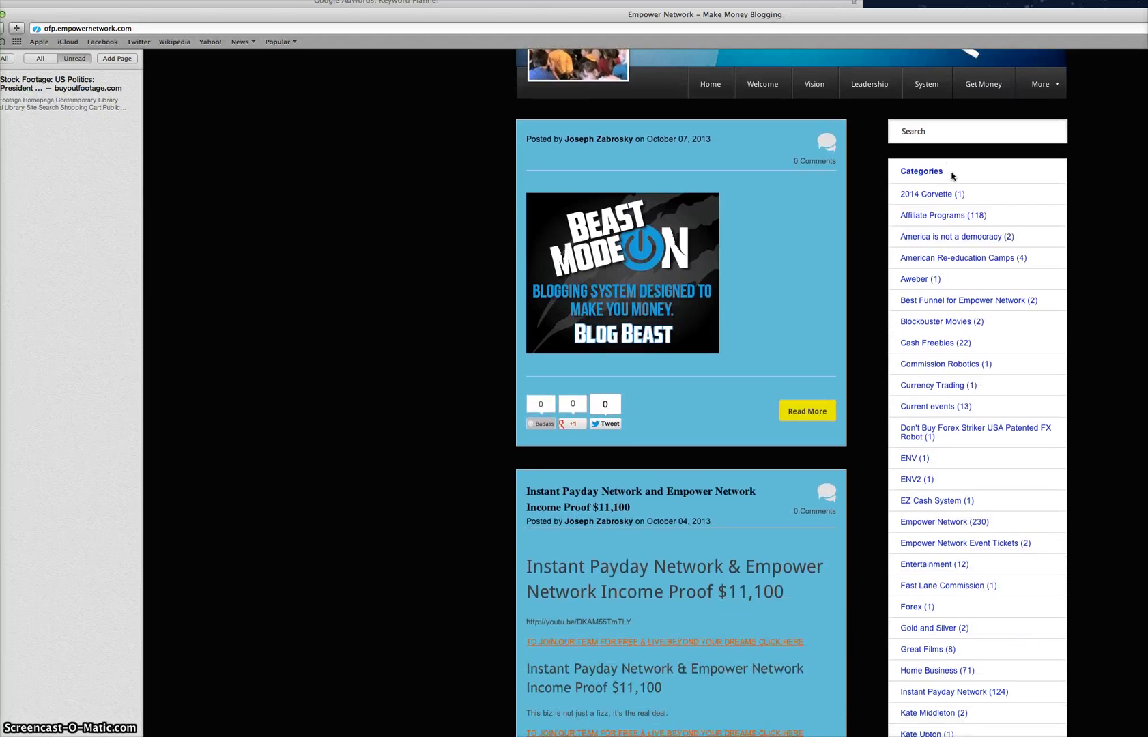
left_click(712, 190)
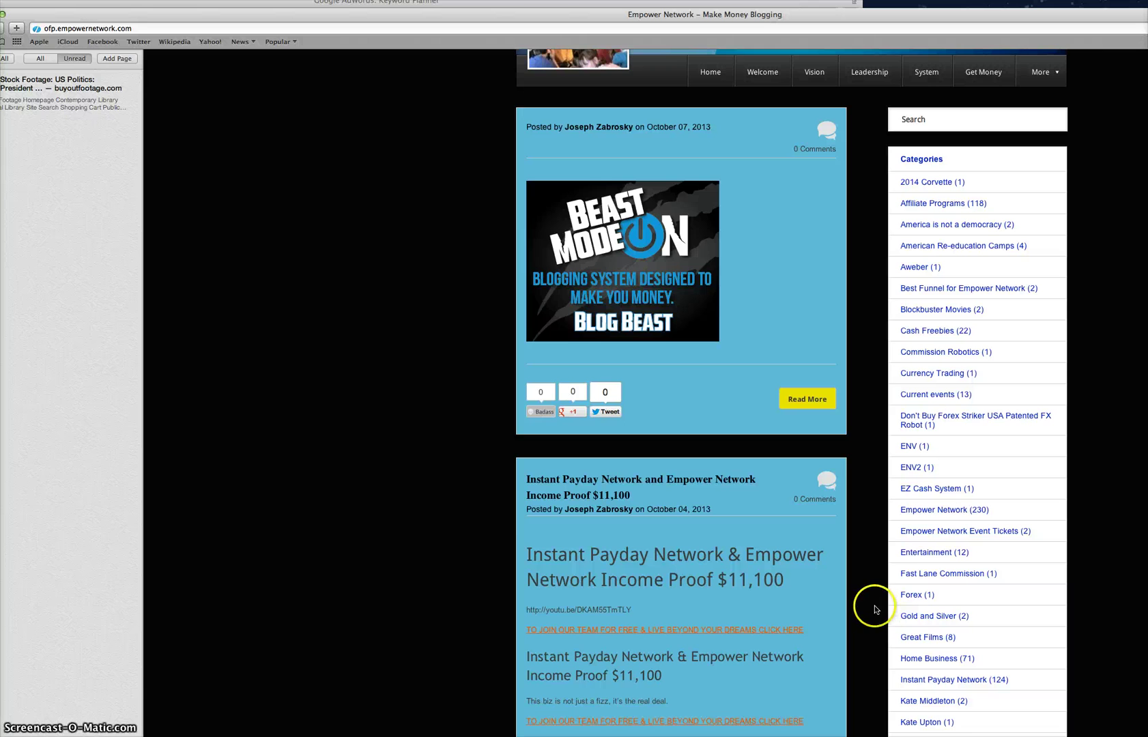
scroll(863, 617, "down", 3)
scroll(865, 616, "down", 4)
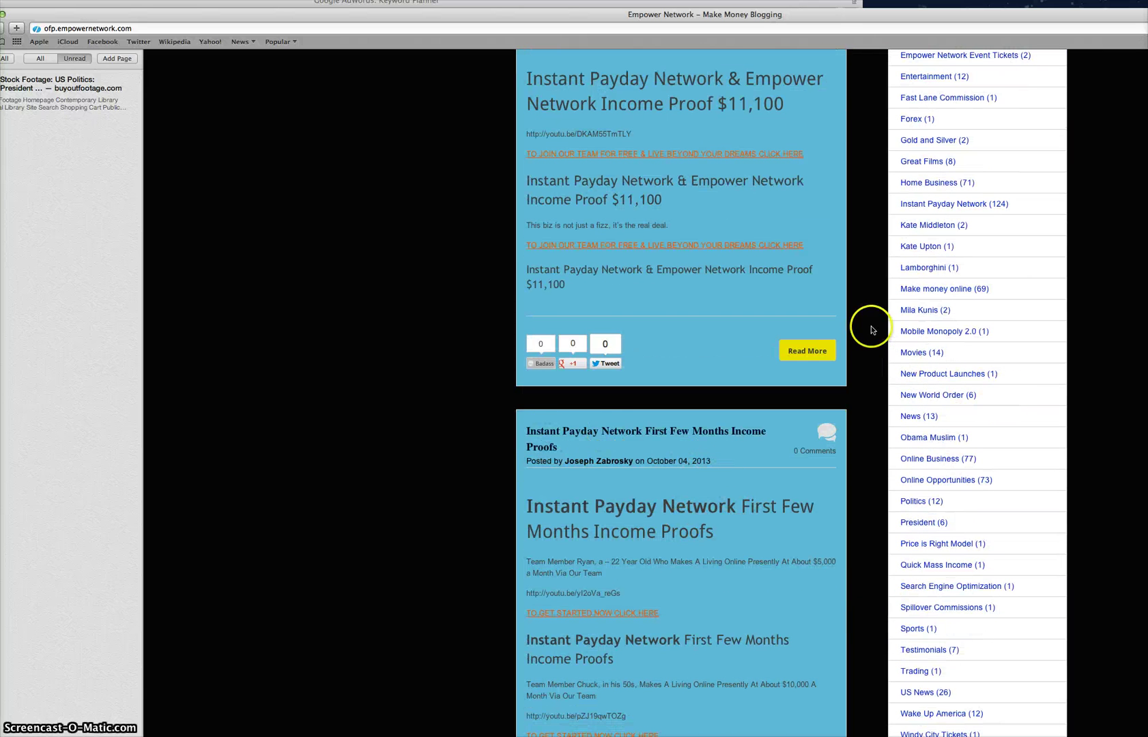
scroll(872, 329, "up", 10)
scroll(871, 327, "up", 3)
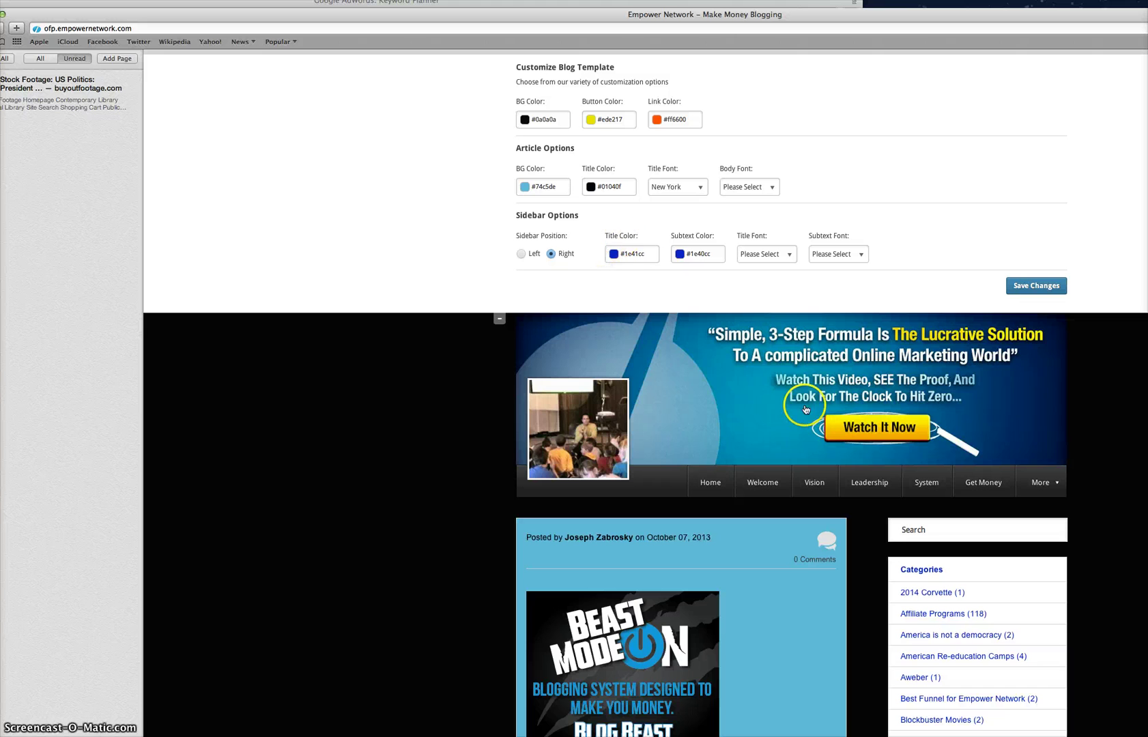
- View the color picker for the sidebar's Subtext Color and close it
scroll(1088, 462, "down", 3)
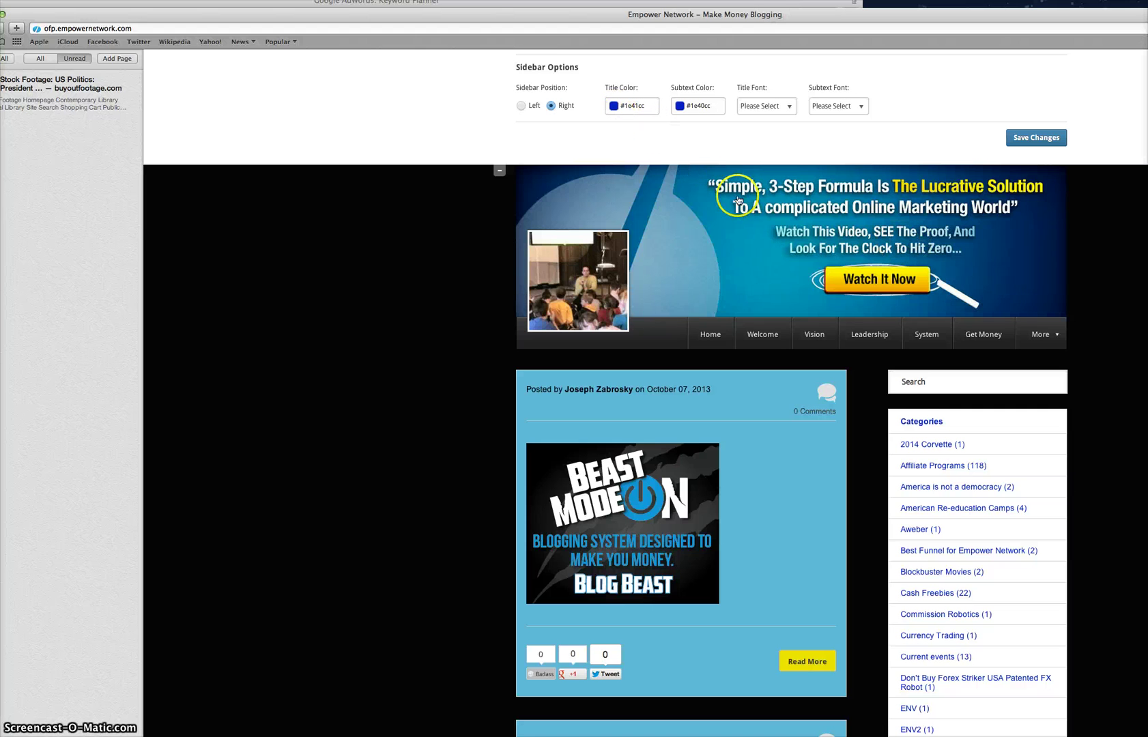
mouse_move(1032, 295)
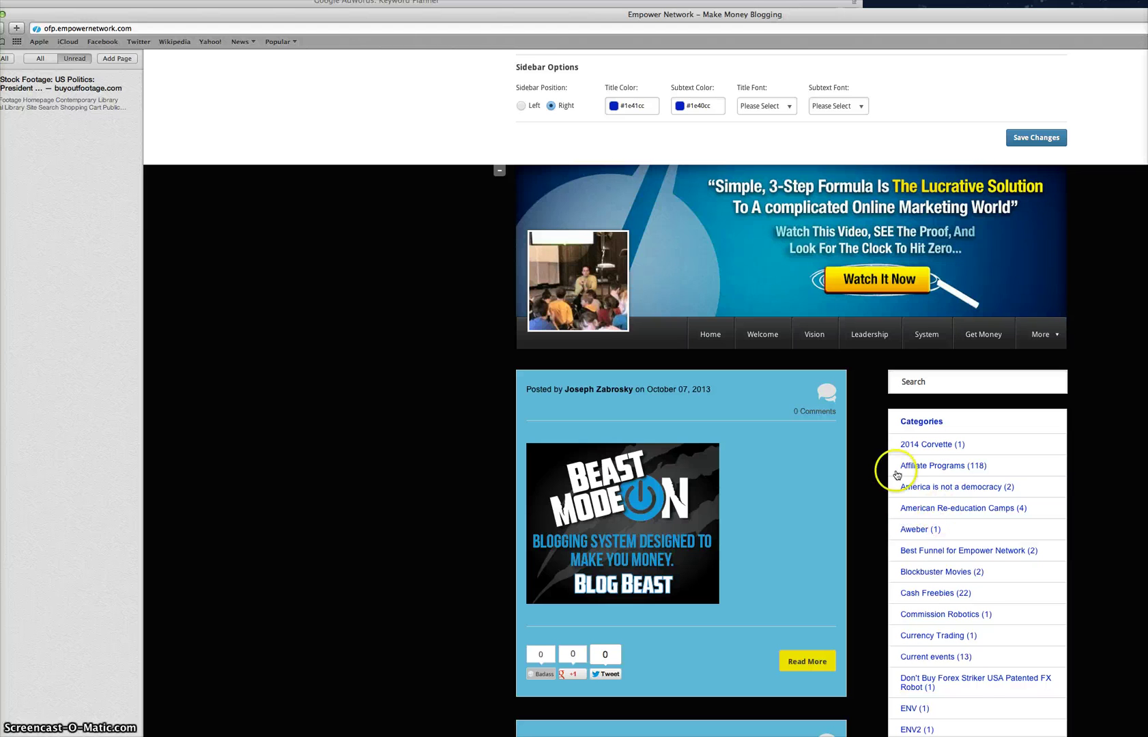
left_click(714, 106)
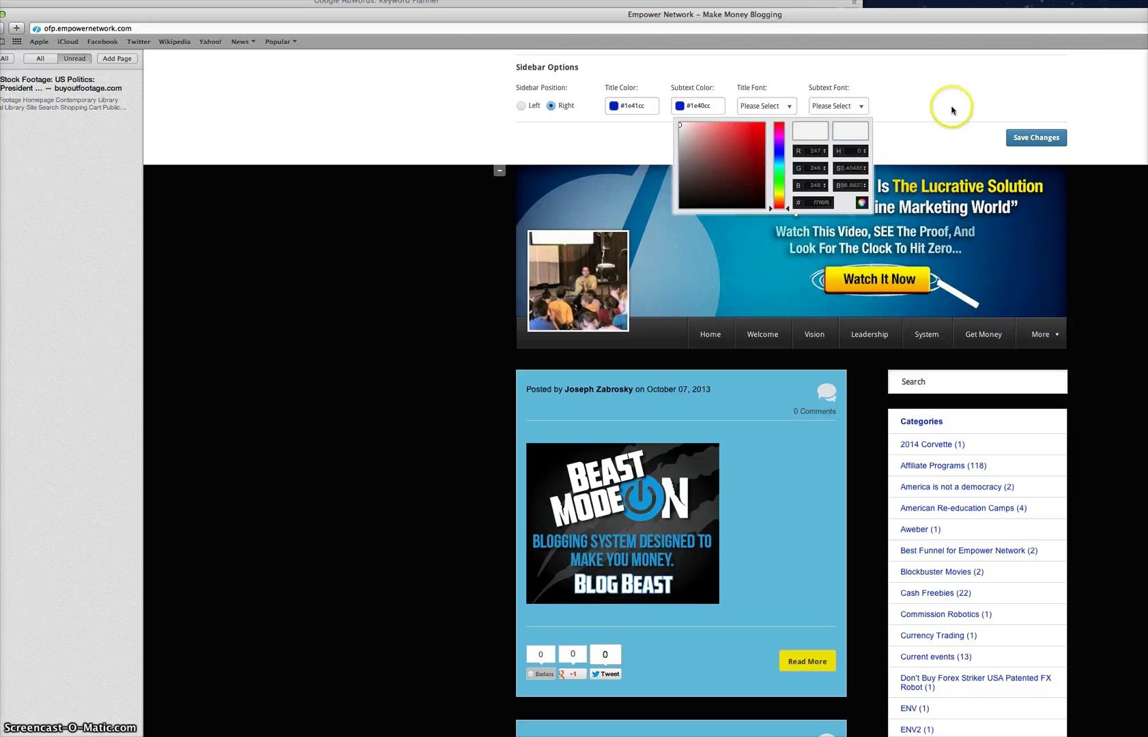
left_click(941, 133)
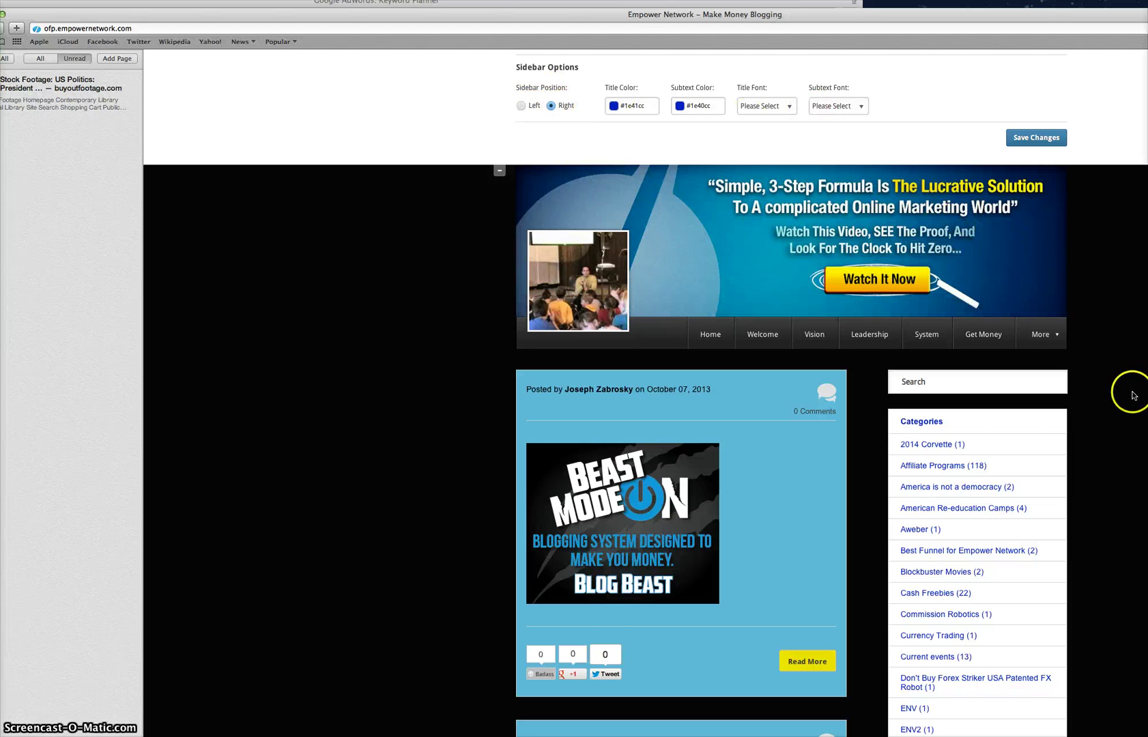
- Examine the sidebar's category list down to Recent Posts and return to the blog's customization settings
scroll(1131, 405, "down", 5)
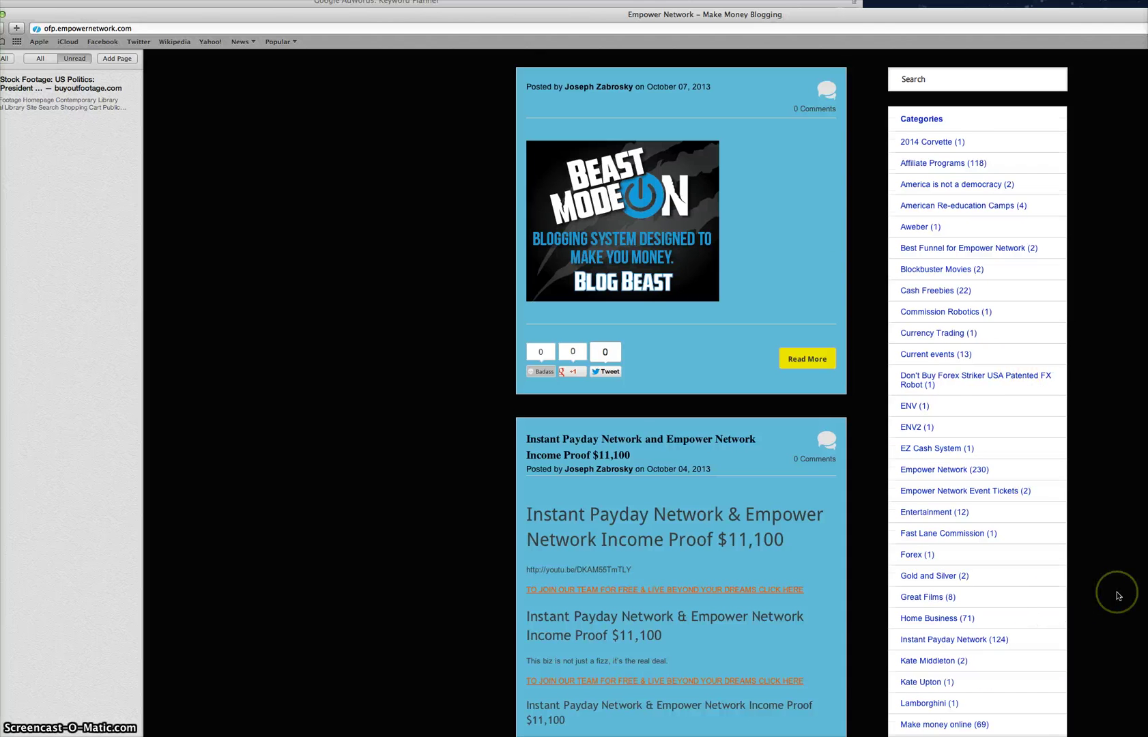
scroll(1117, 596, "down", 15)
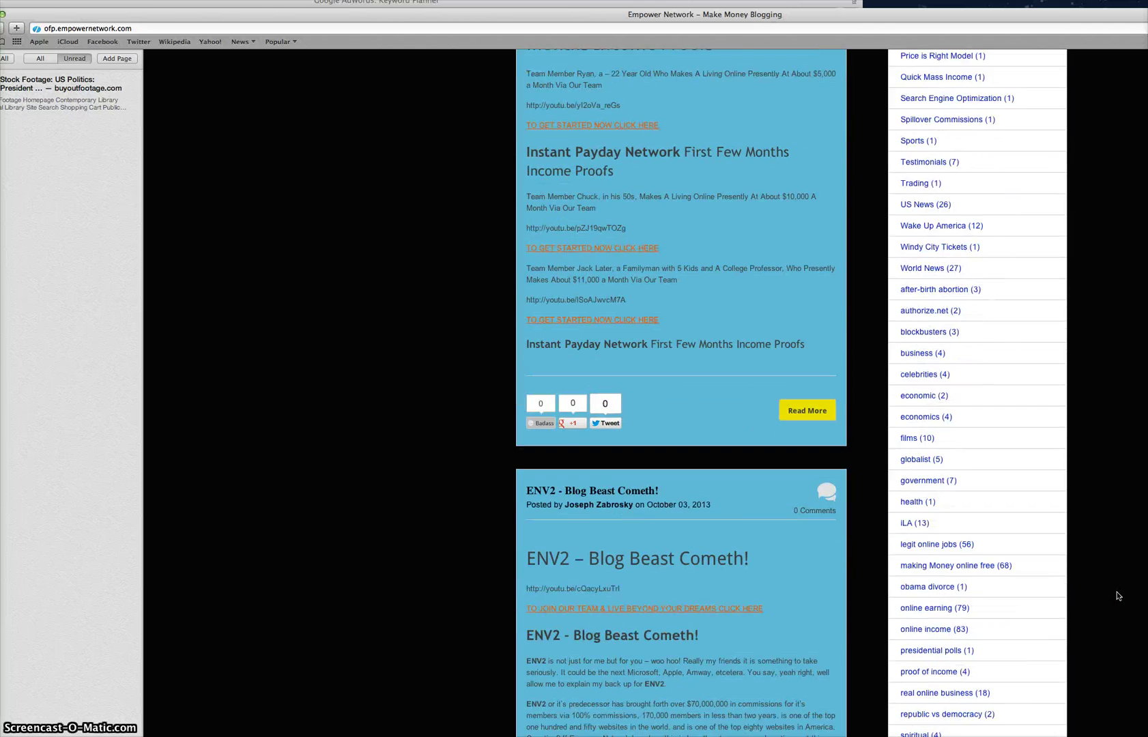
scroll(1117, 596, "down", 10)
scroll(1117, 596, "up", 8)
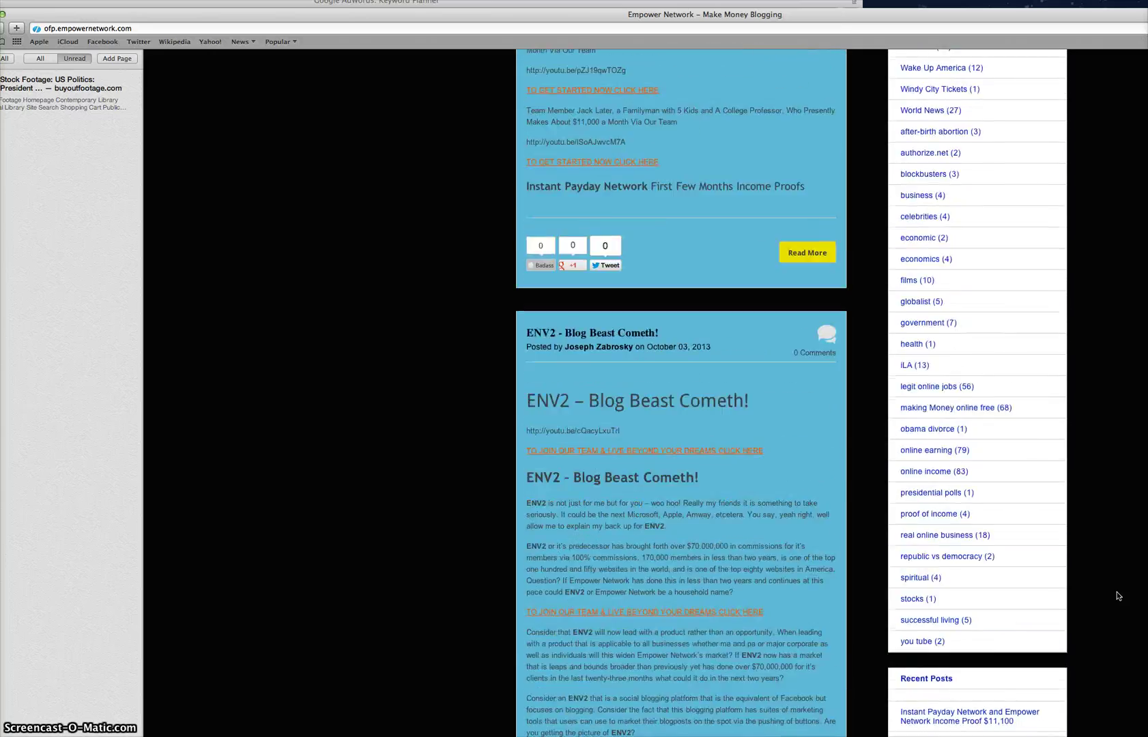
scroll(1117, 596, "up", 20)
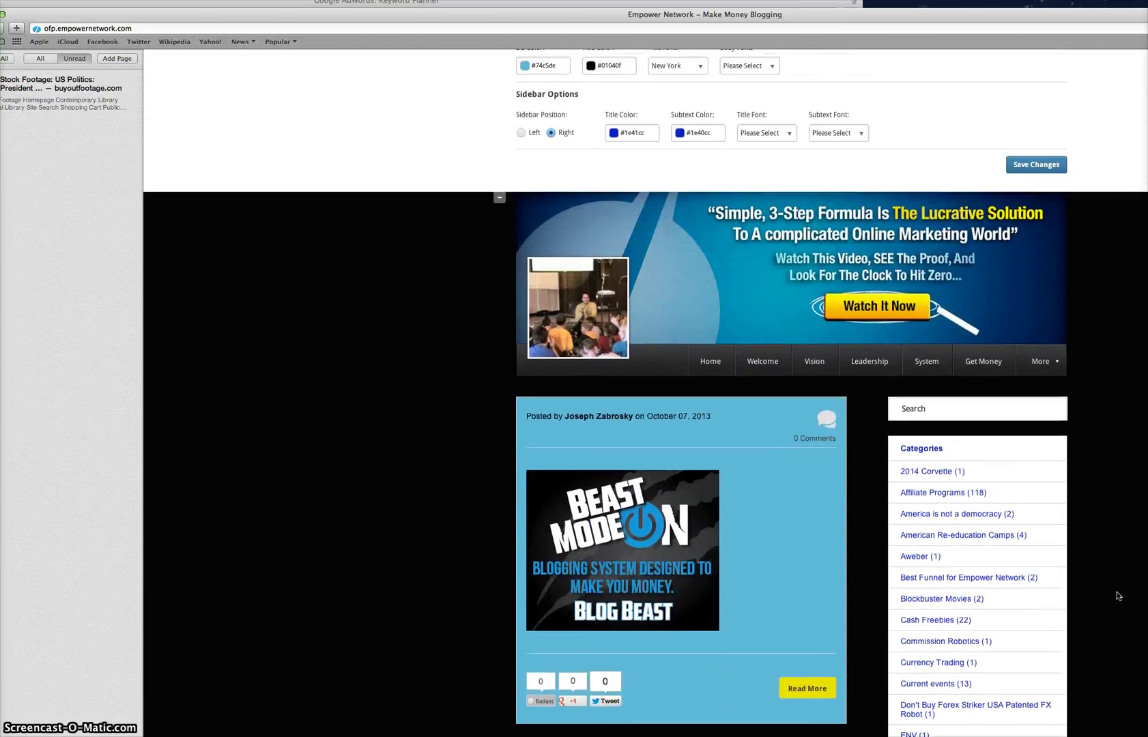
scroll(1117, 596, "up", 1)
scroll(1117, 595, "up", 3)
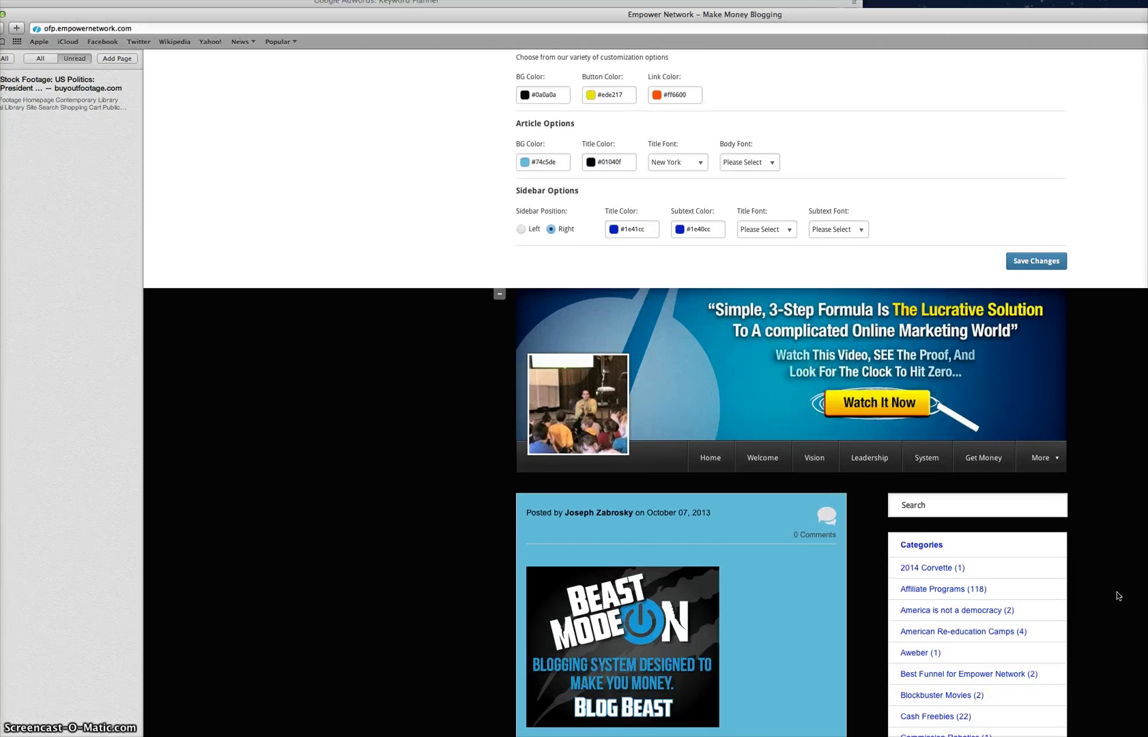
scroll(1118, 596, "up", 1)
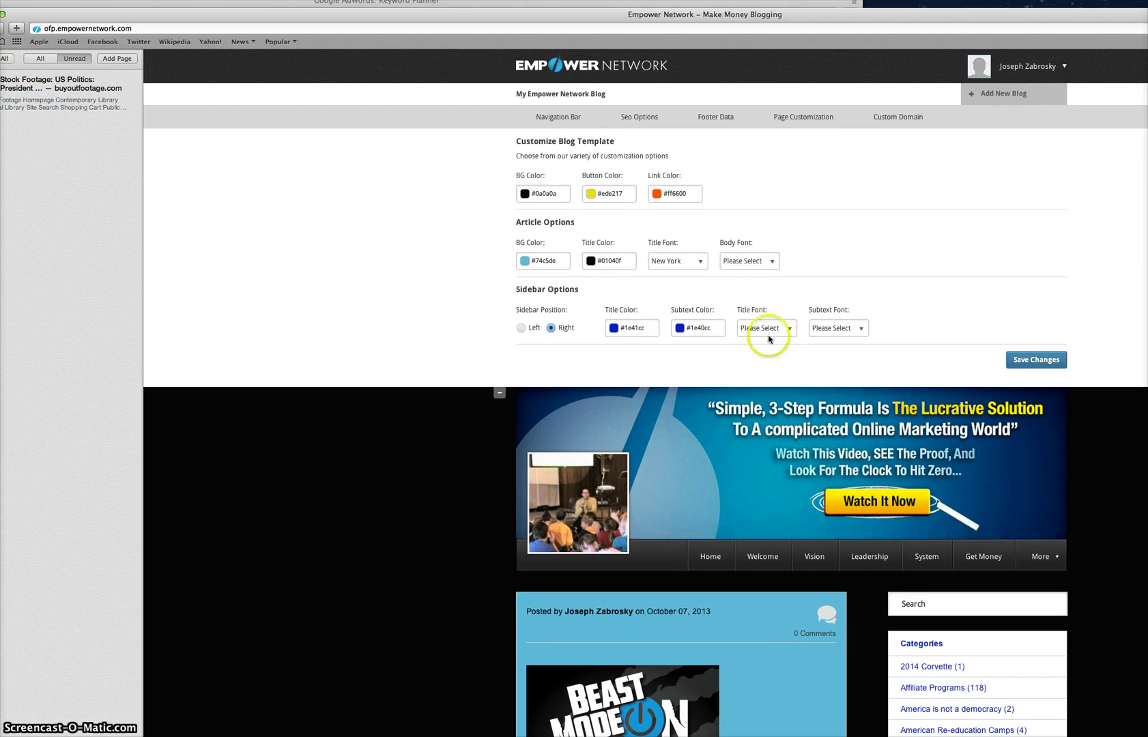
- Switch to the Google AdWords Keyword Planner, bring its window into view and check where the planner is listed under Tools and Analysis
left_click(635, 120)
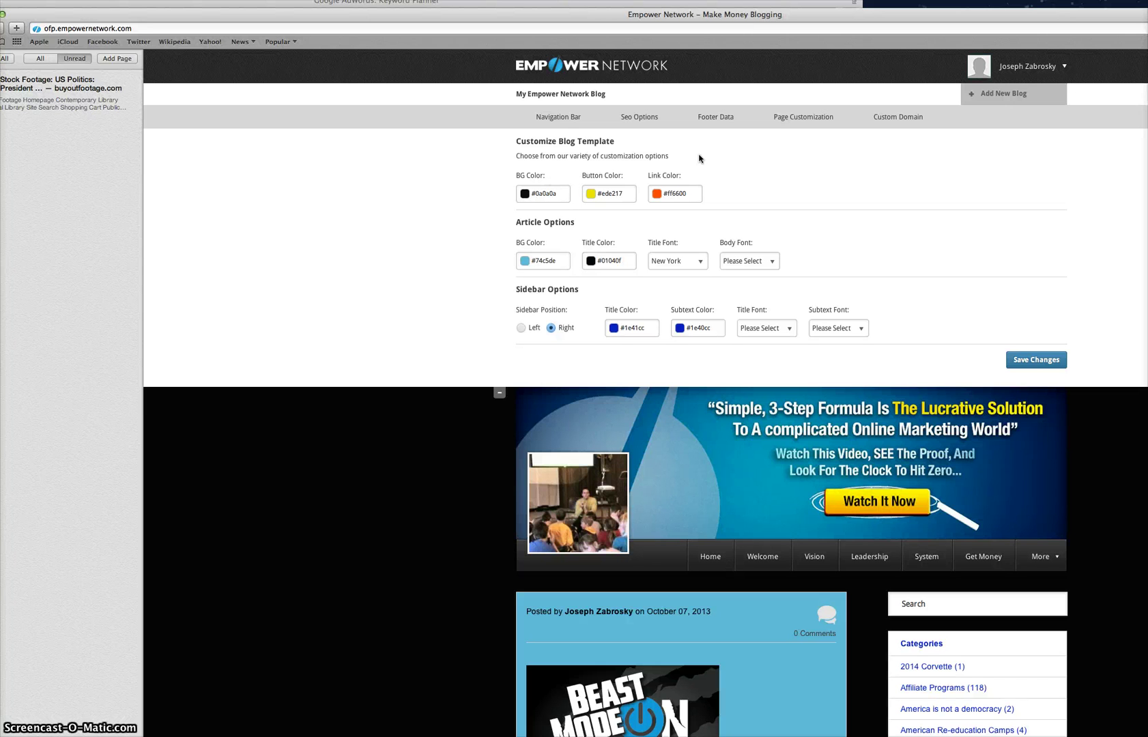
mouse_move(509, 438)
mouse_move(569, 539)
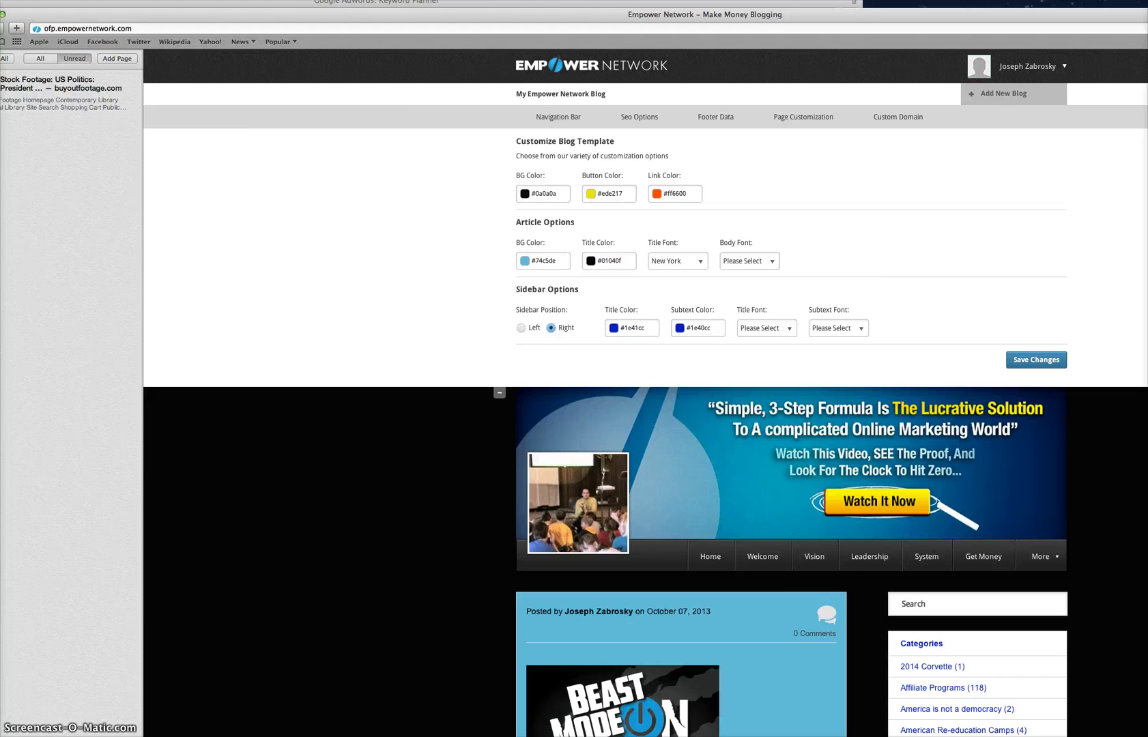
key("super+grave")
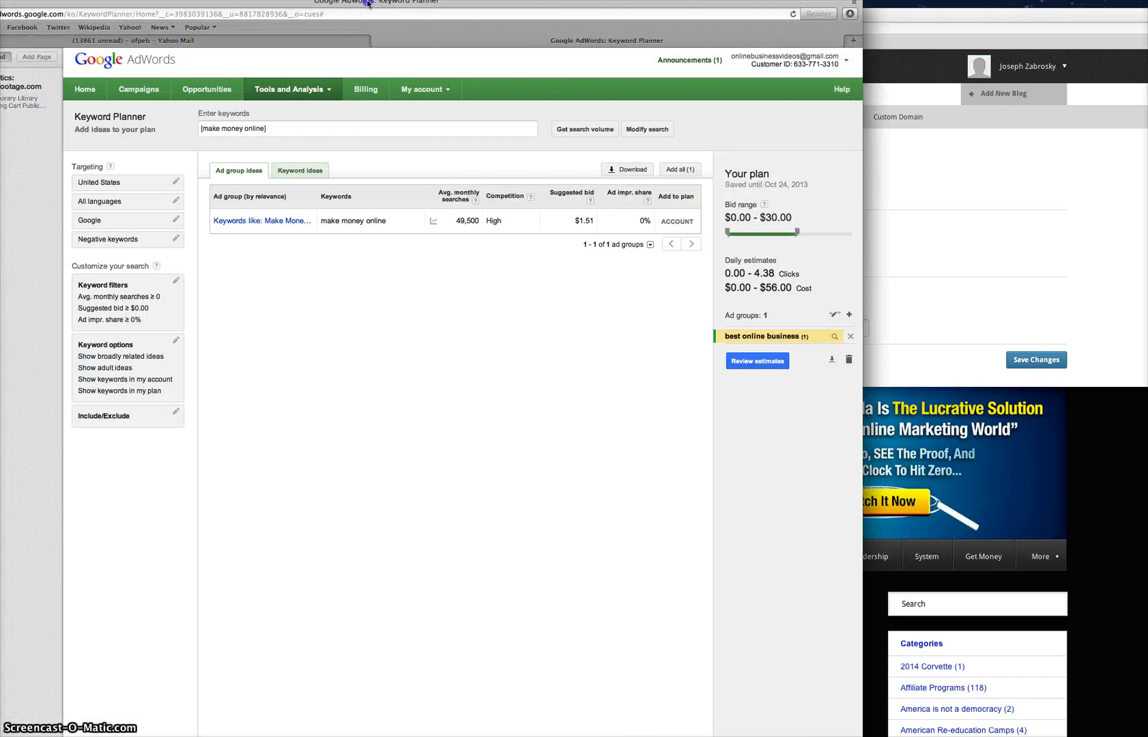
left_click_drag(368, 4, 442, 6)
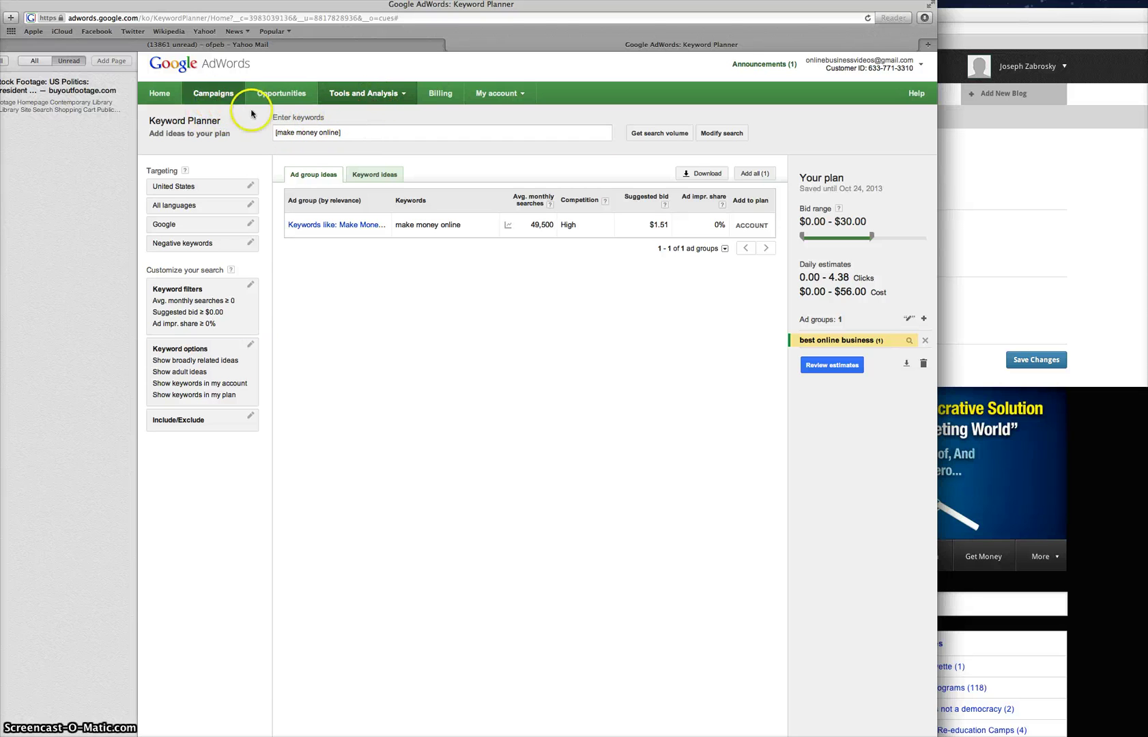
left_click(406, 94)
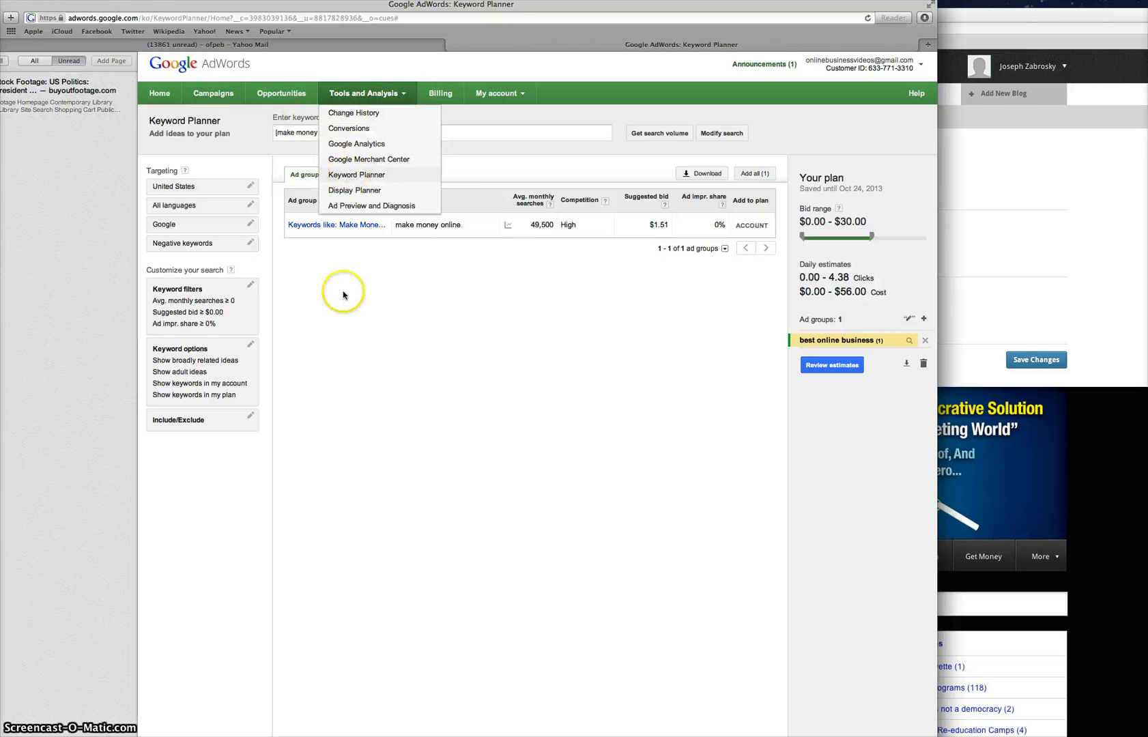
left_click(340, 354)
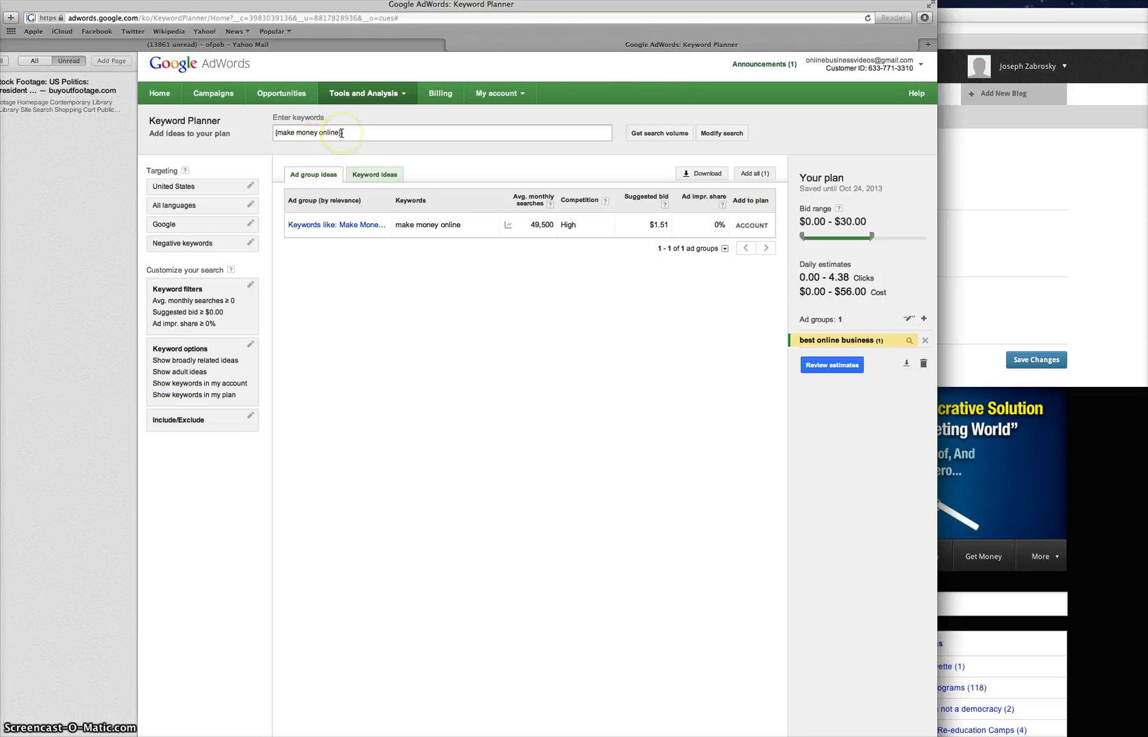
- Examine the square brackets around the keyword [make money online] in the Keyword Planner
left_click(278, 133)
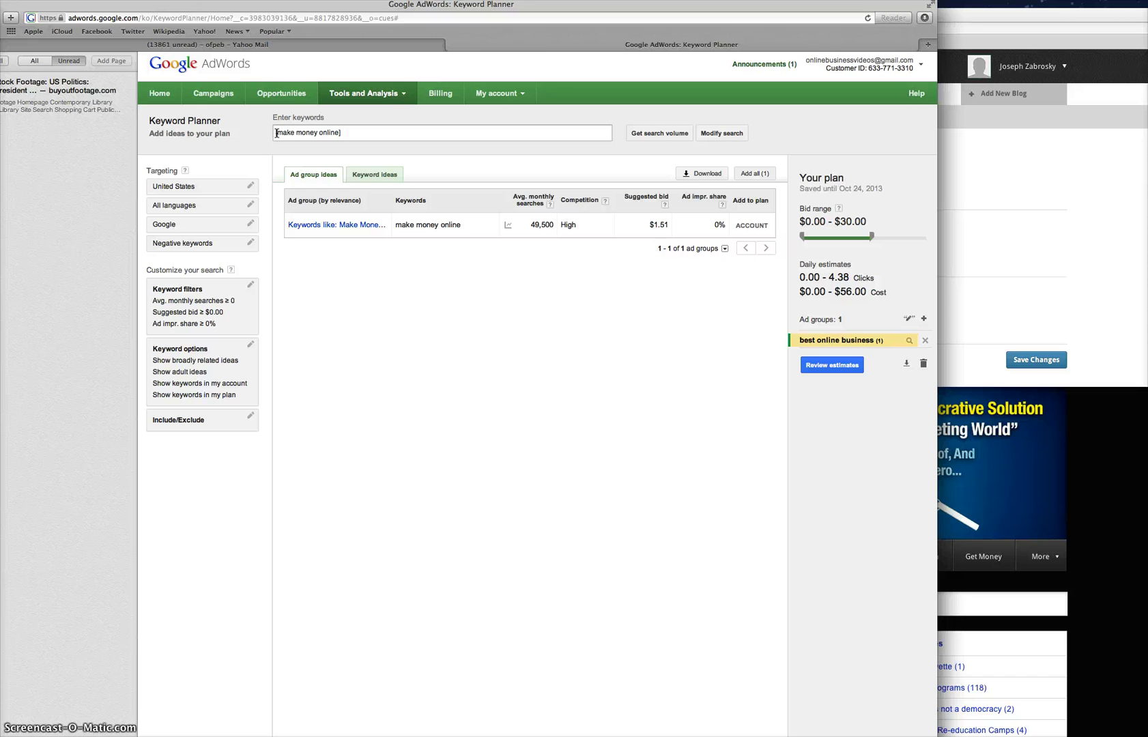
left_click(276, 134)
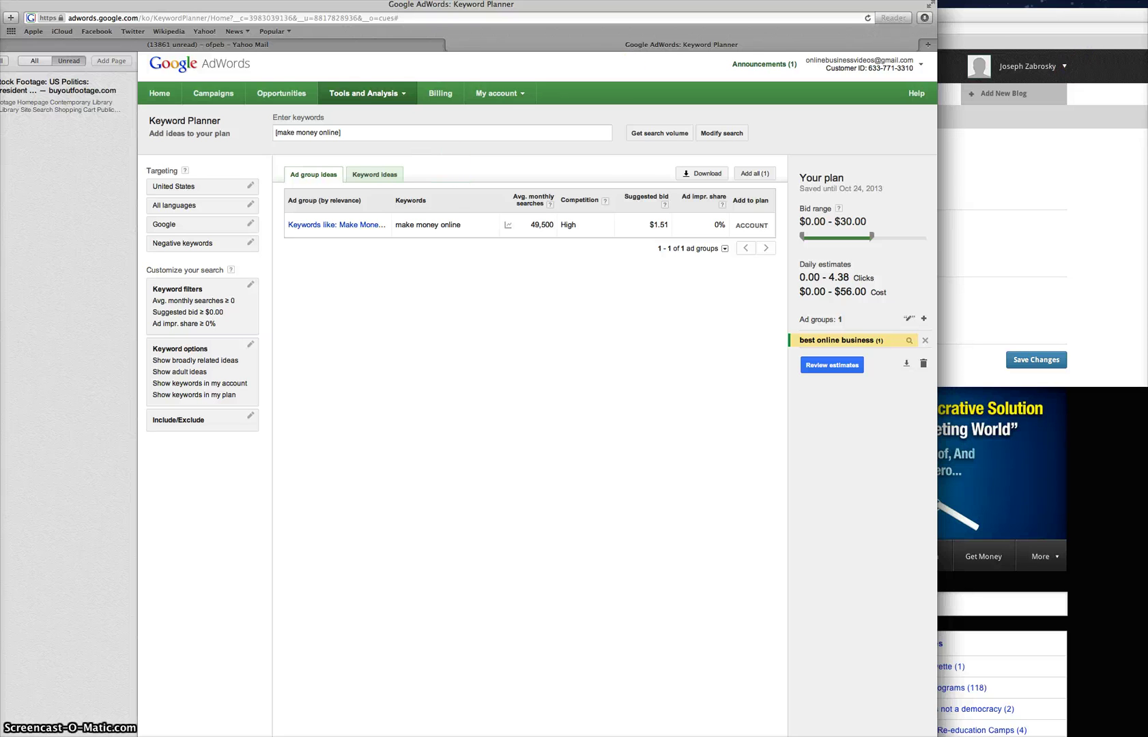
- Return to the Empower Network blog, open its Navigation Bar settings and examine the extra link listed under More
key("super+w")
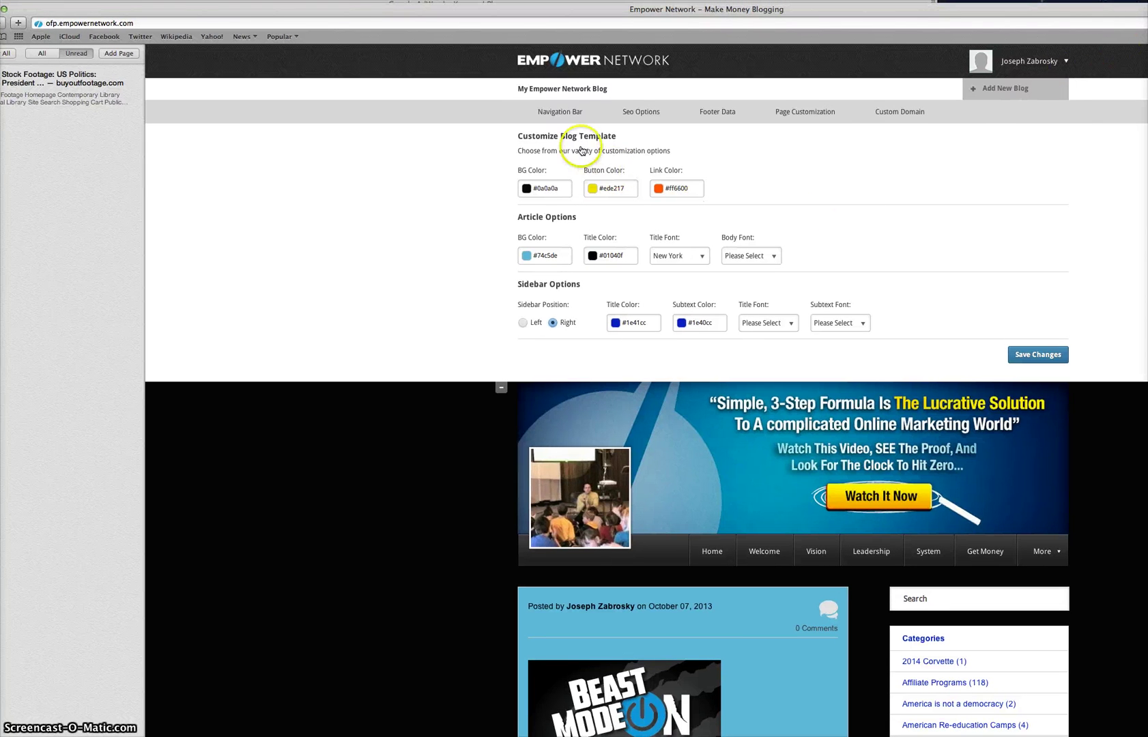
left_click(560, 115)
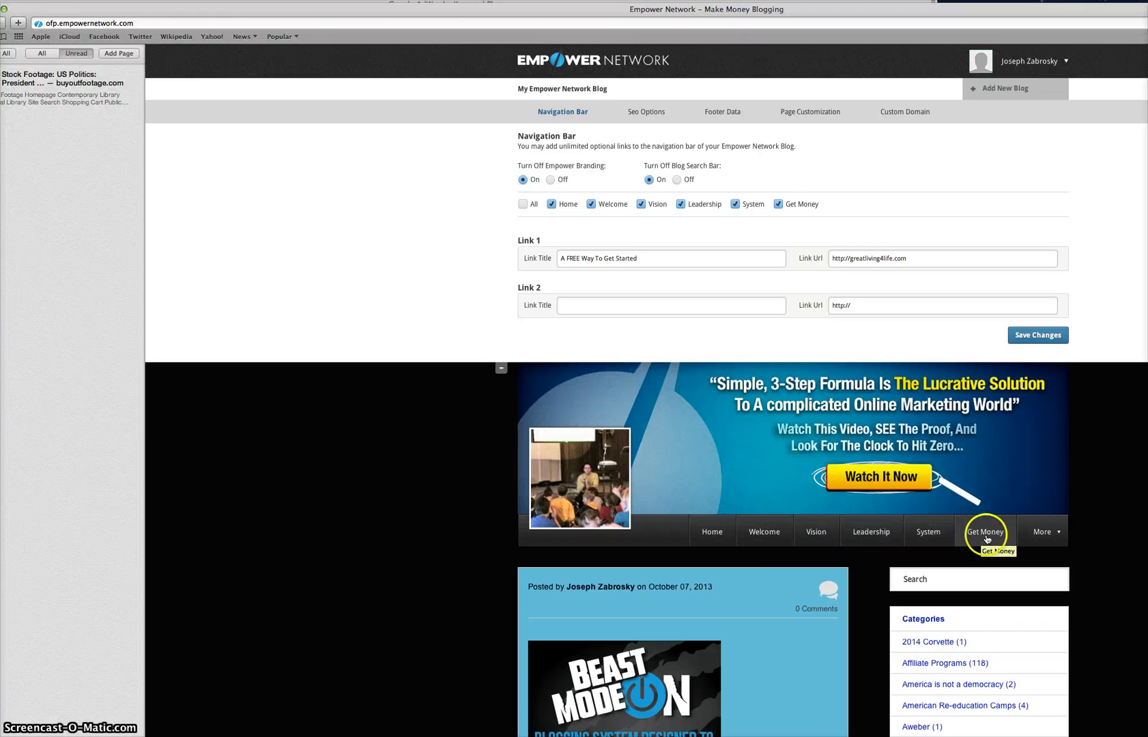
mouse_move(1040, 533)
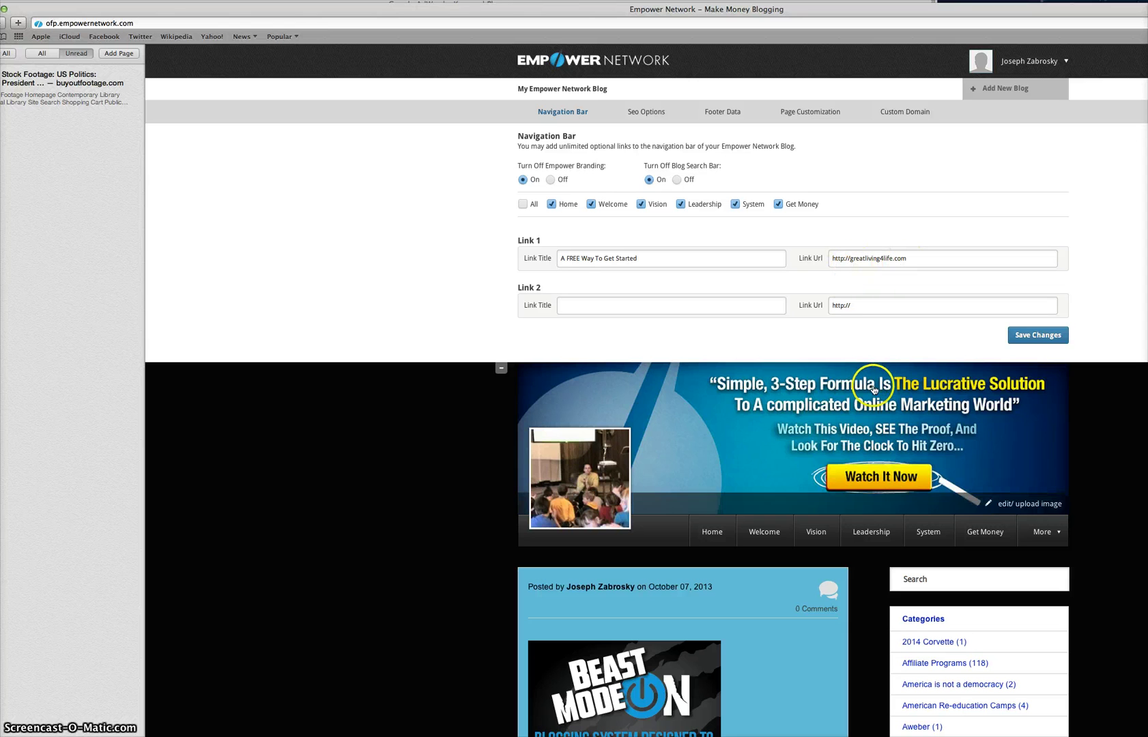
mouse_move(1058, 527)
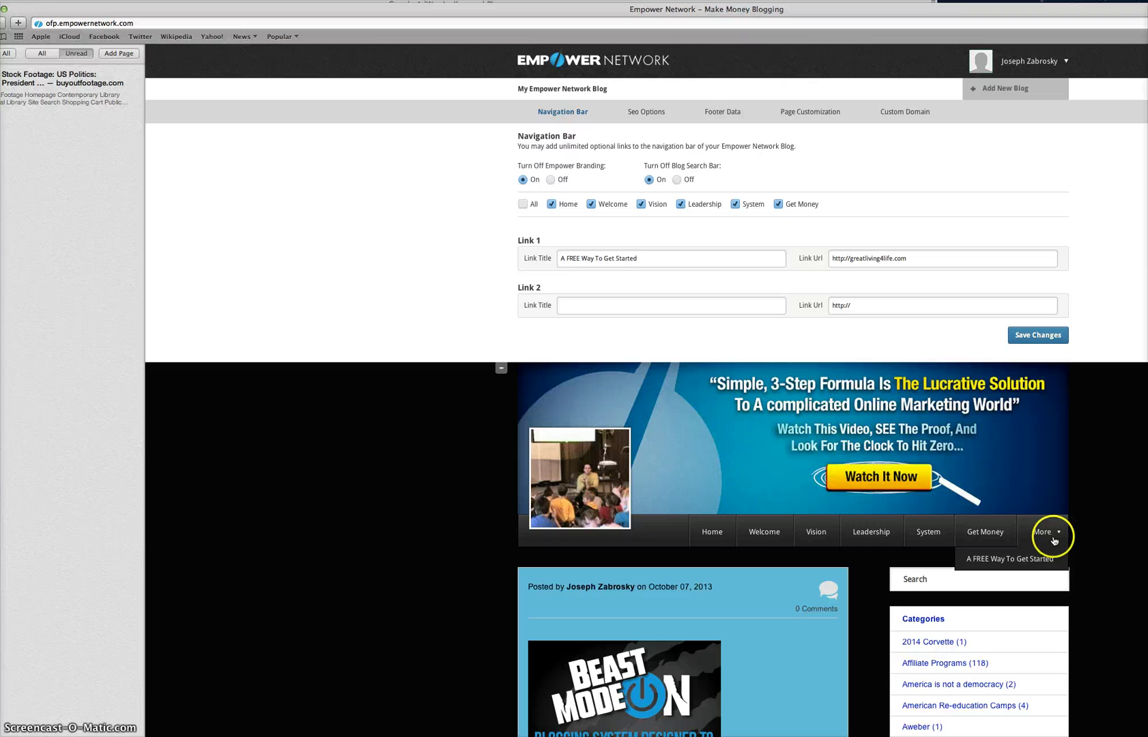
- Follow the blog's A FREE Way To Get Started link and pause the video on the landing page
left_click(1062, 534)
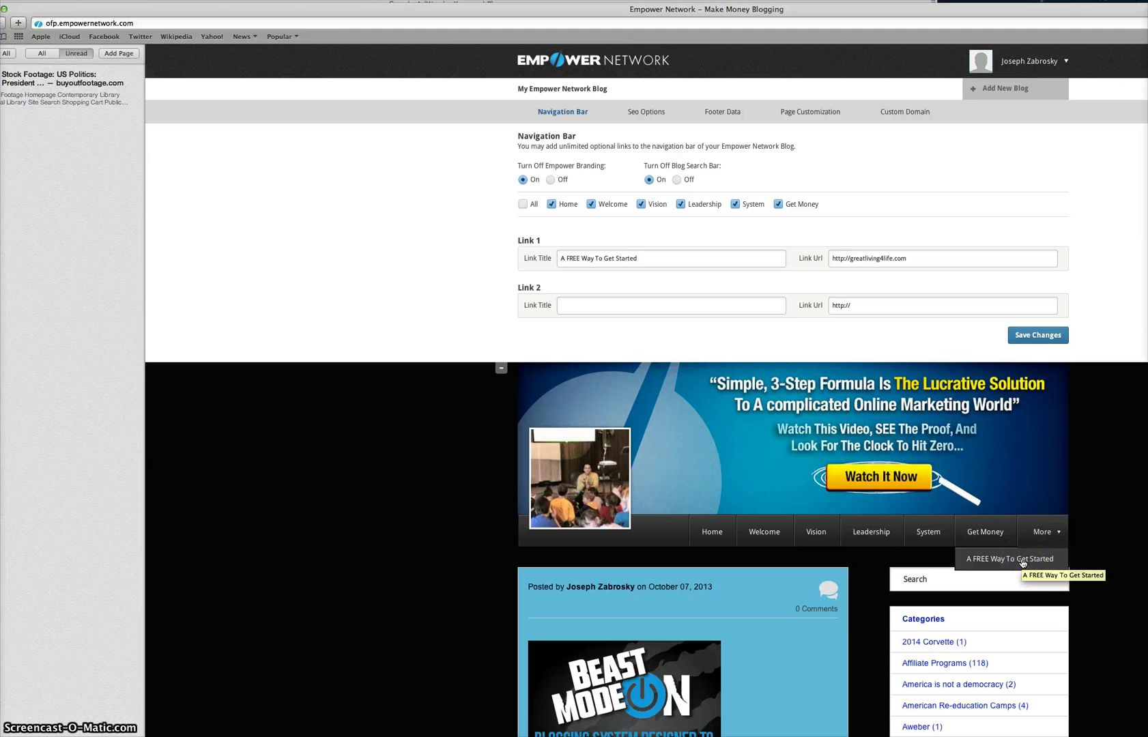
left_click(1022, 561)
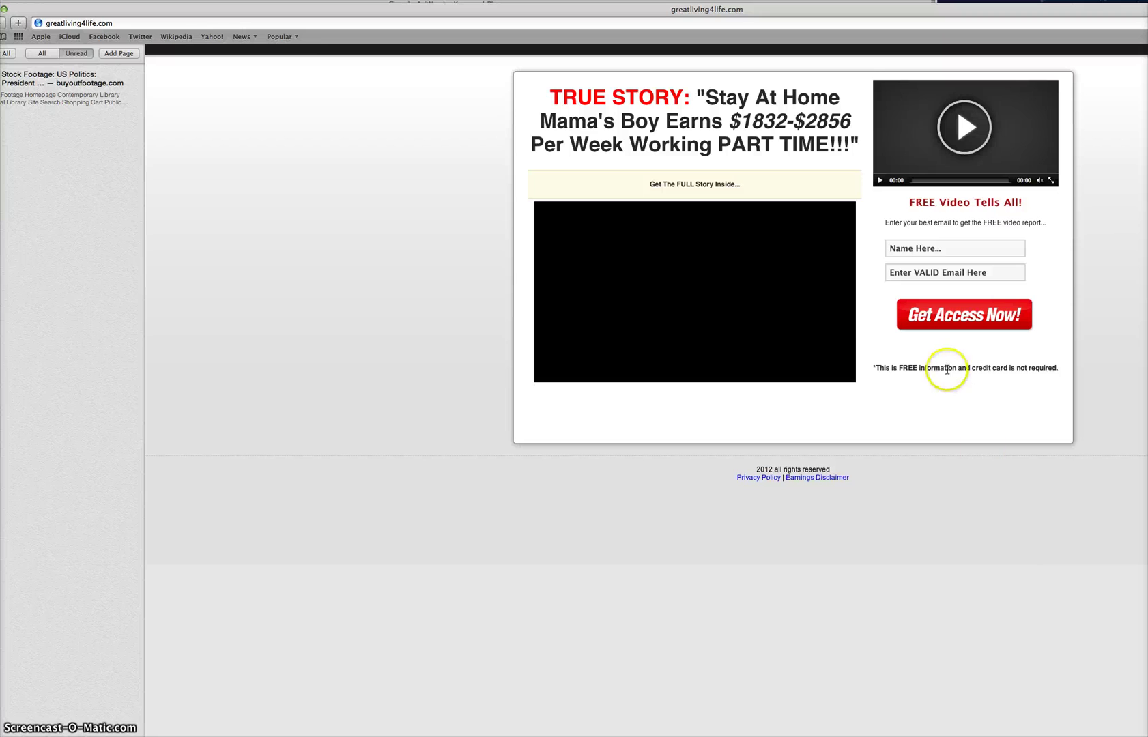
left_click(551, 375)
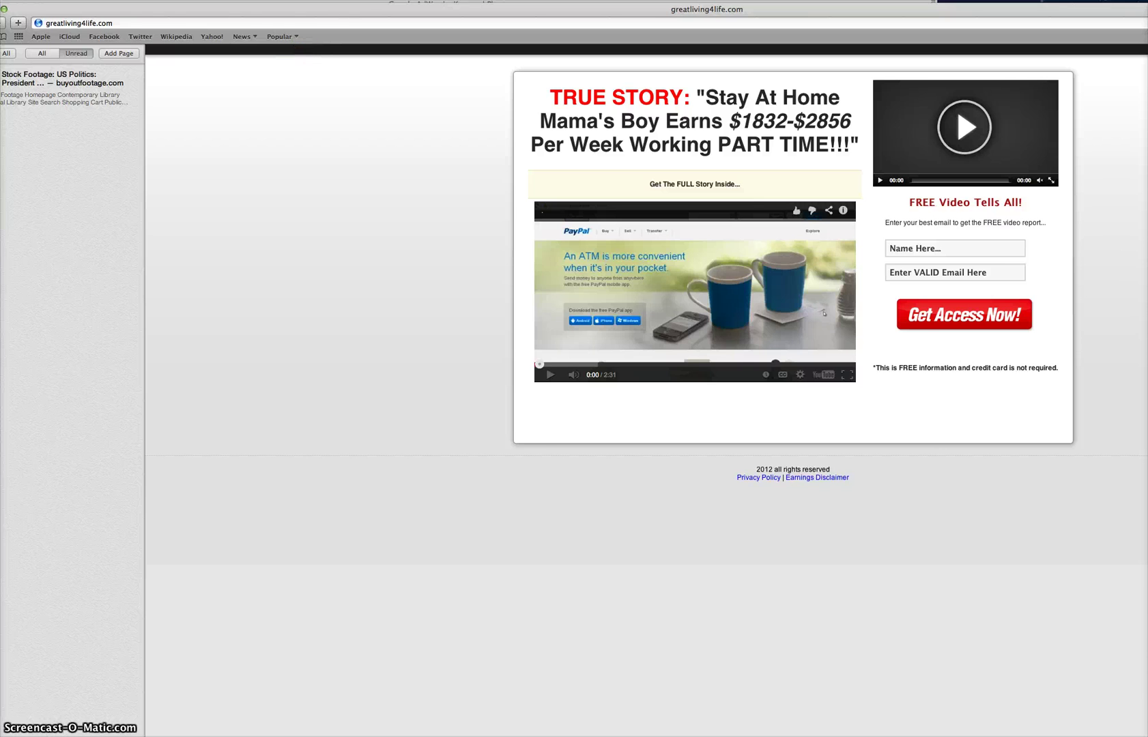
- Move the browser window so its navigation controls are in view and return to the blog page
left_click_drag(707, 9, 933, 19)
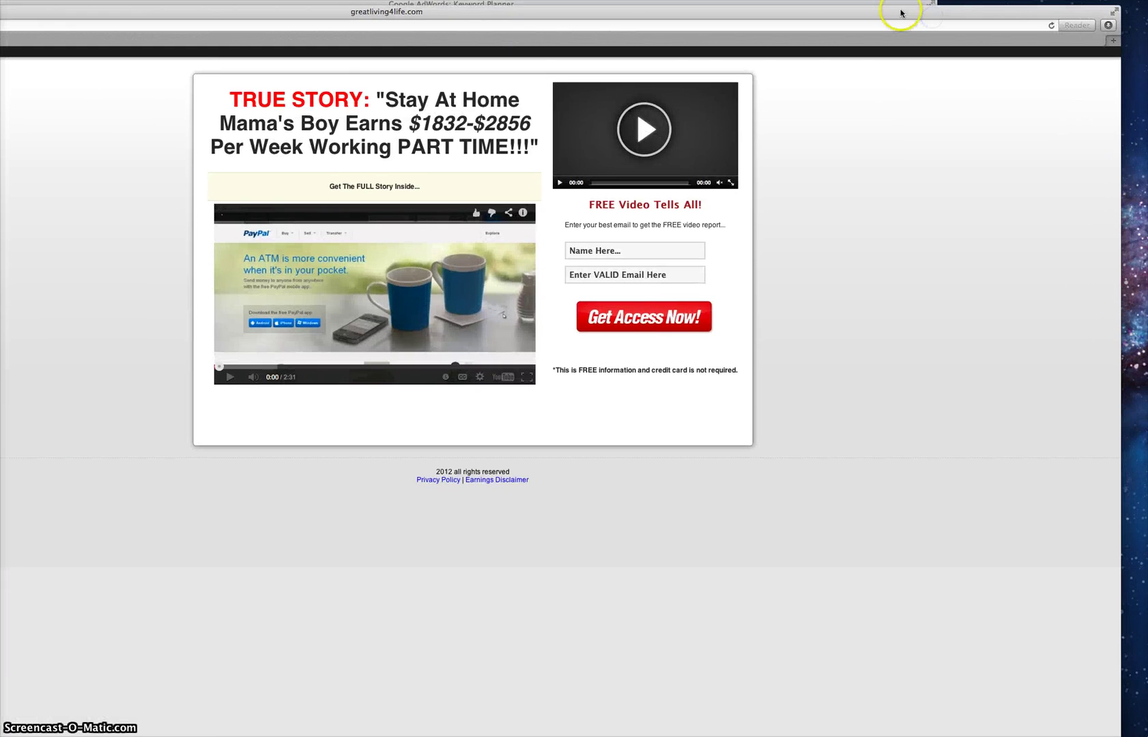
double_click(902, 13)
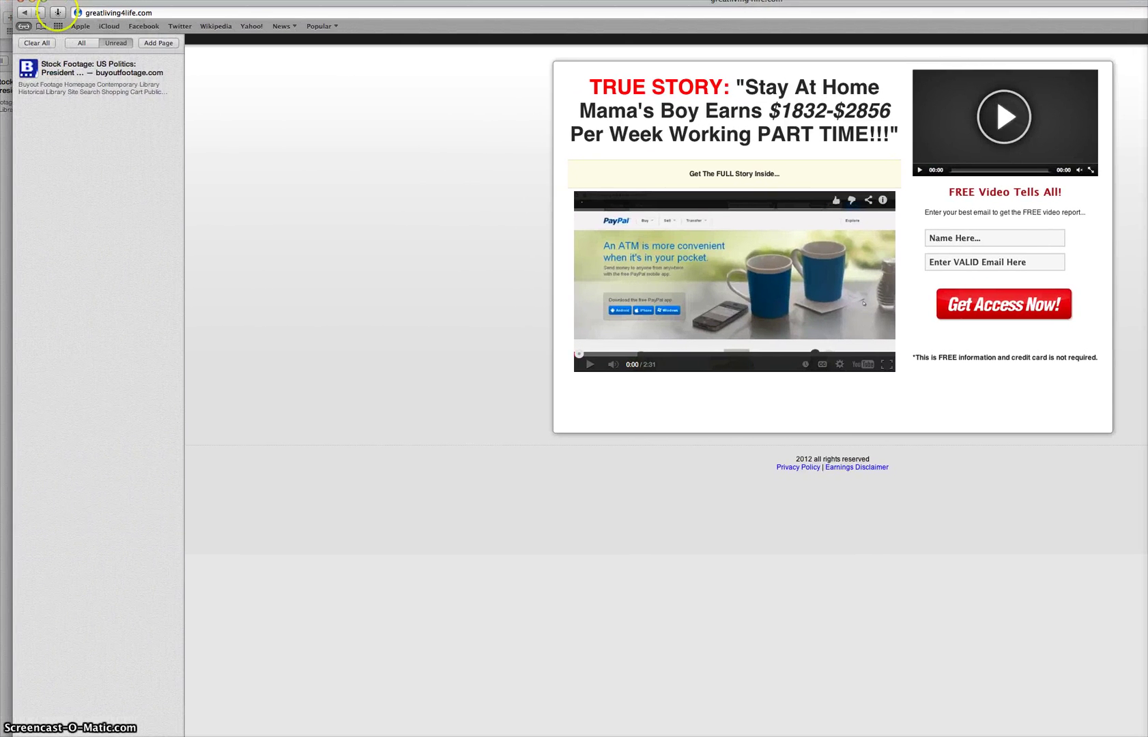
left_click(24, 14)
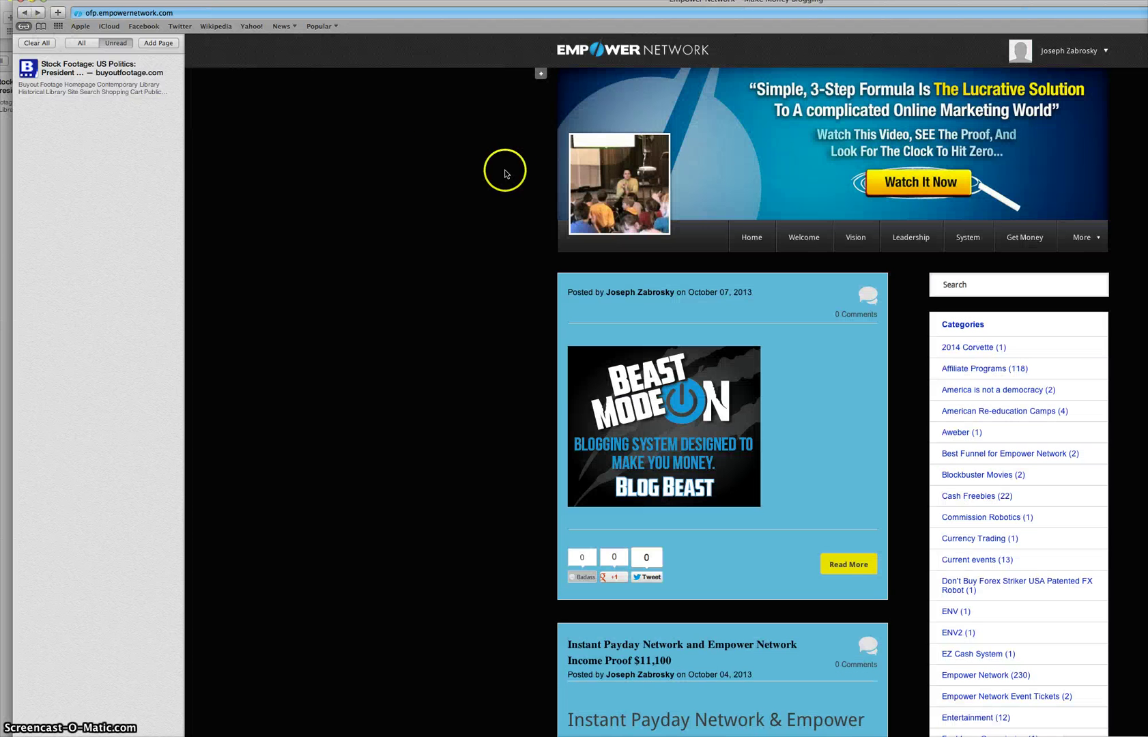
- Expand the blog's customization settings and view the footer at the end of the blog page
left_click(540, 75)
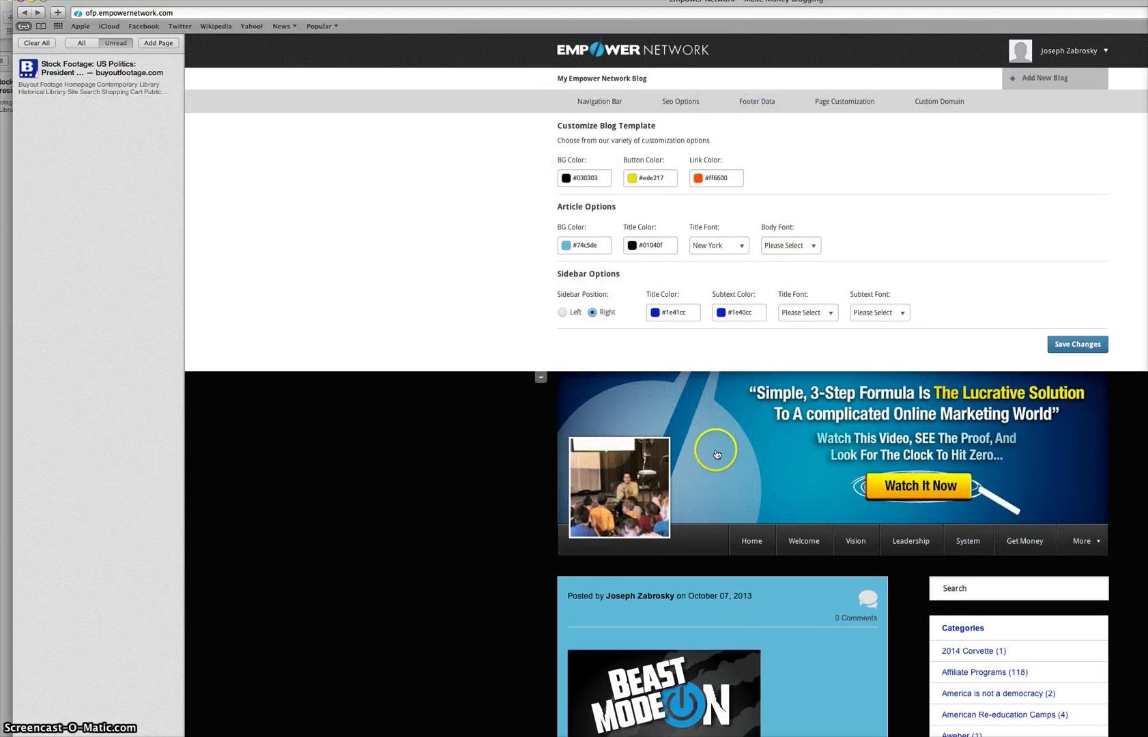
scroll(597, 555, "down", 20)
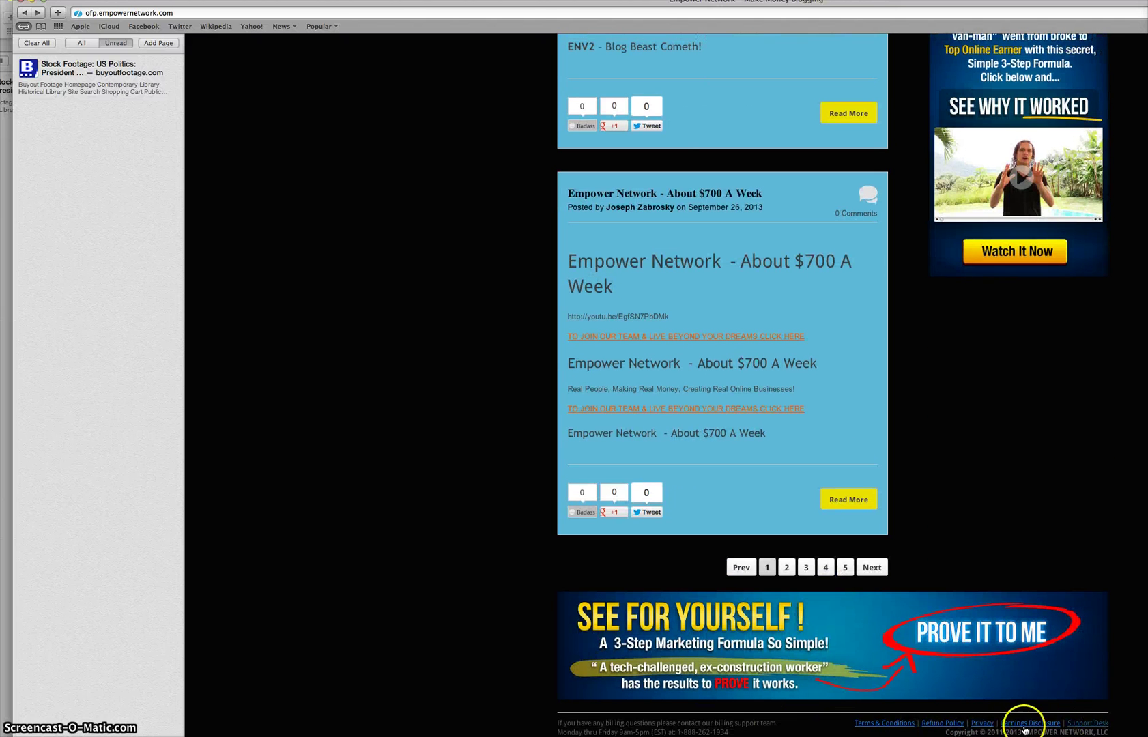
- View the blog's static pages under Page Customization and open the Custom Domain setup
scroll(470, 395, "up", 20)
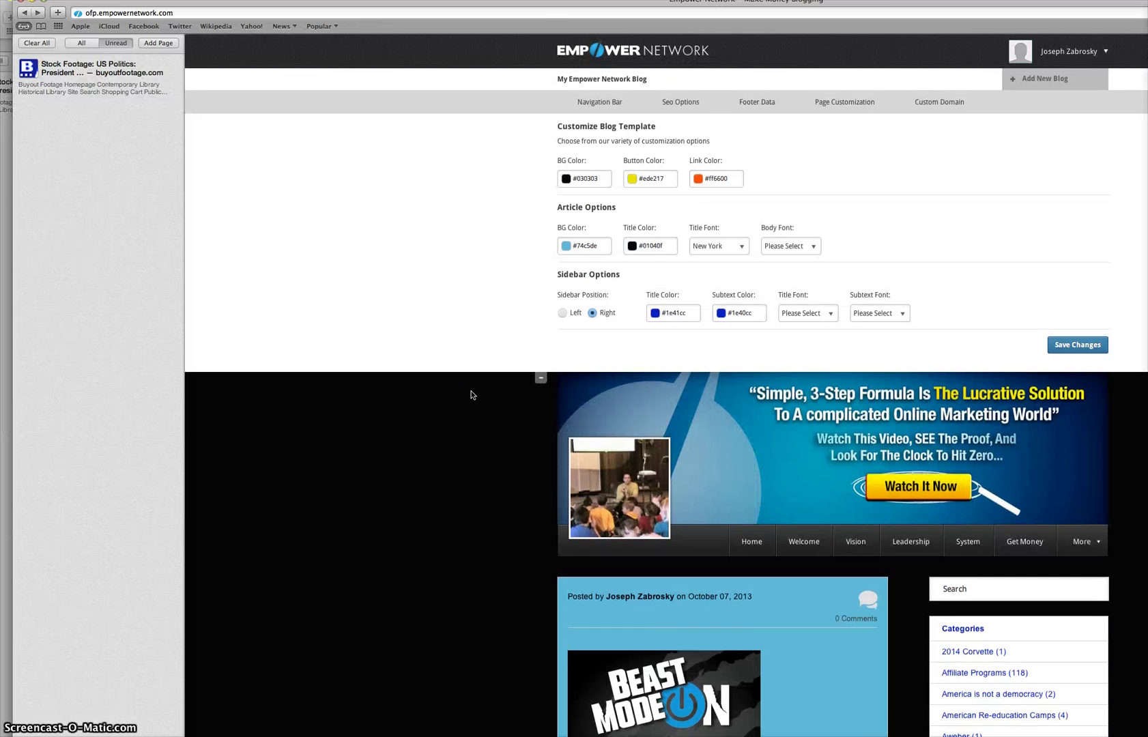
left_click(850, 102)
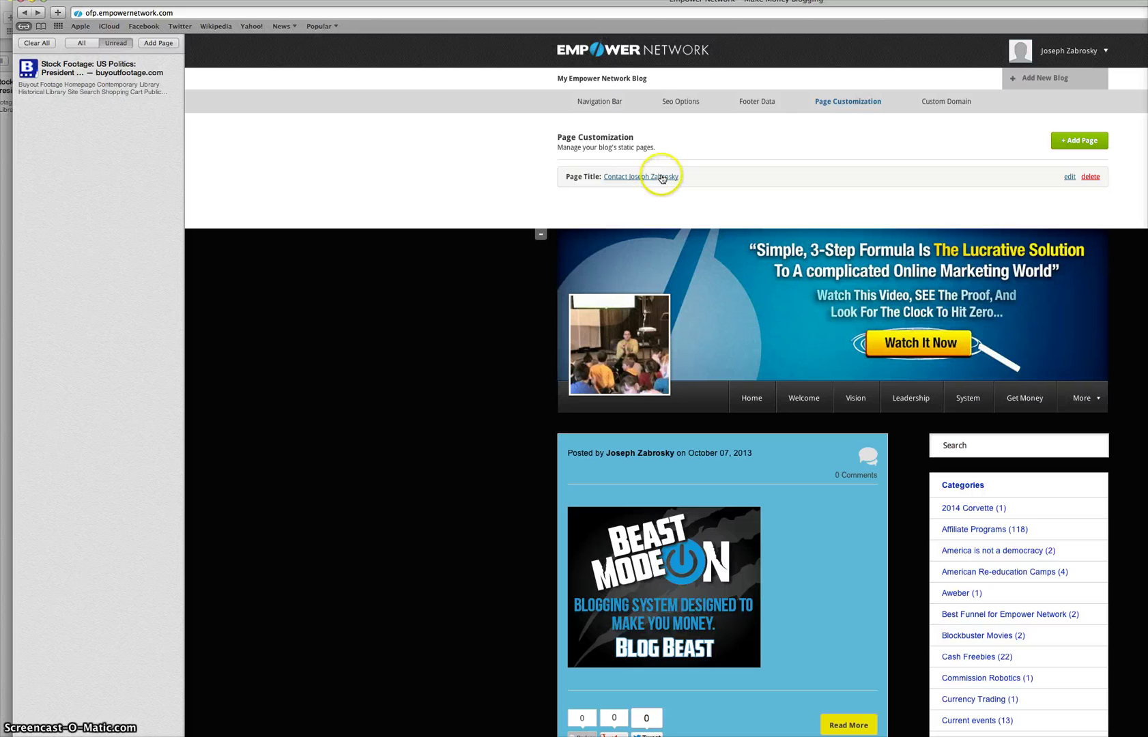
left_click(952, 102)
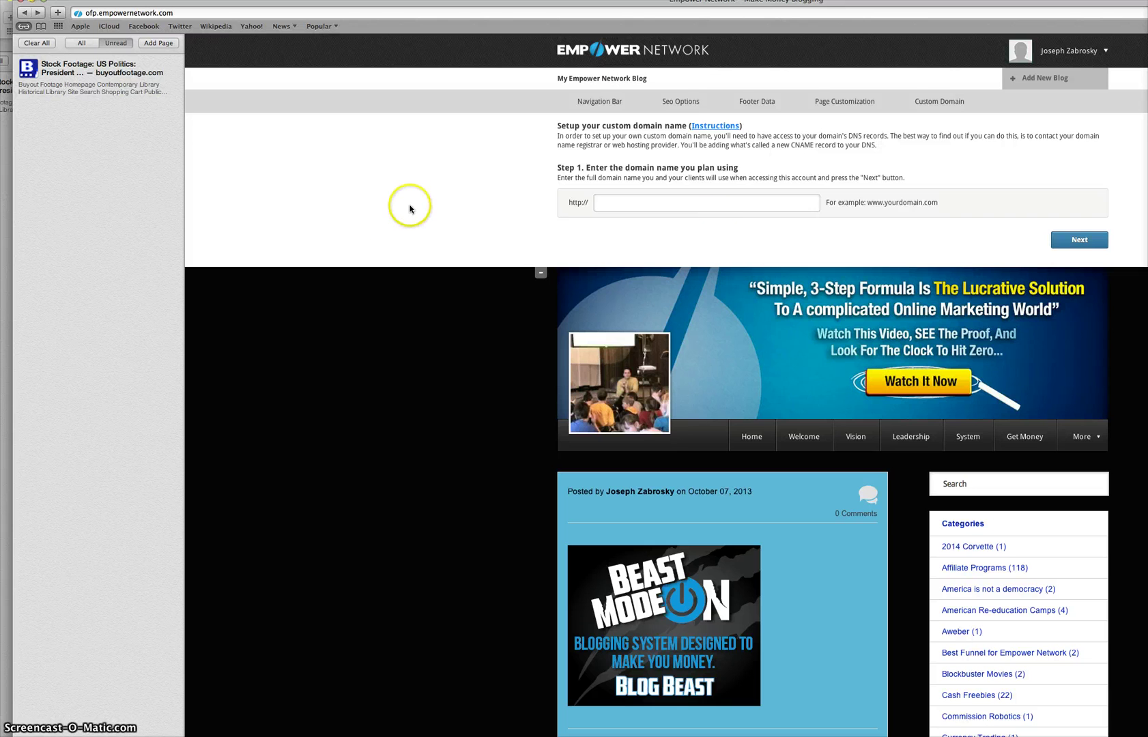
- Look through the published blog posts and the sidebar's category list to review the customized blog layout
scroll(410, 209, "down", 1)
scroll(410, 208, "down", 5)
scroll(410, 209, "down", 7)
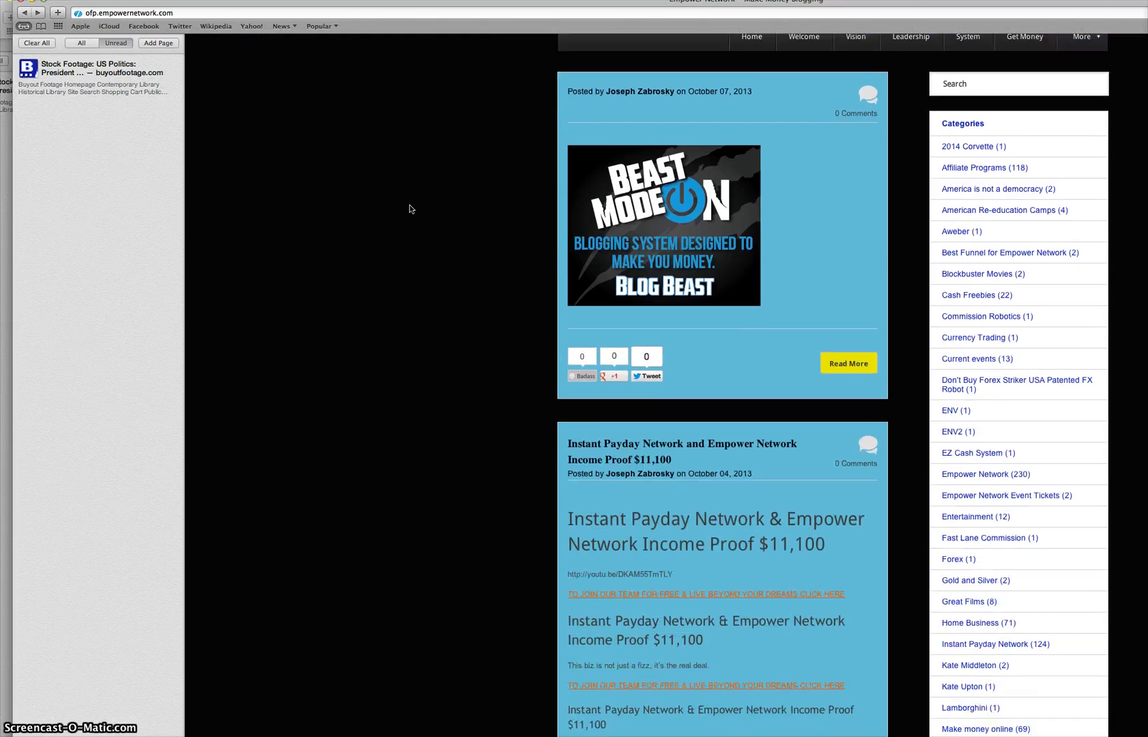
scroll(410, 208, "down", 1)
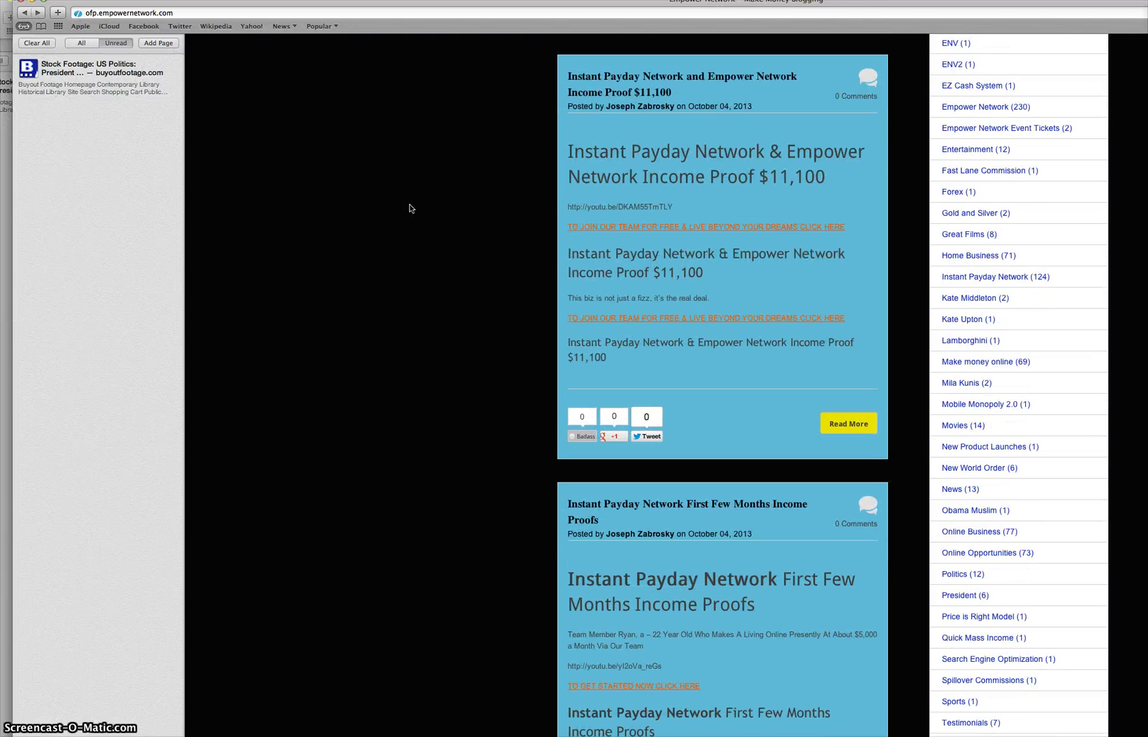
scroll(410, 209, "up", 1)
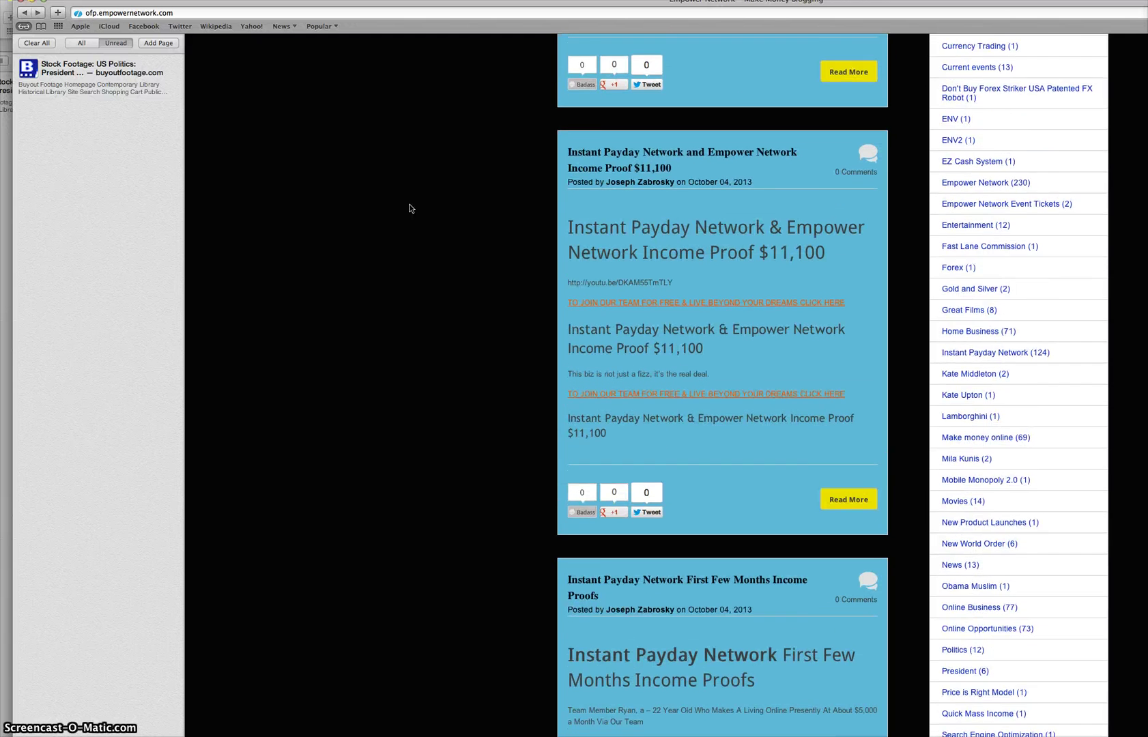
scroll(410, 209, "down", 1)
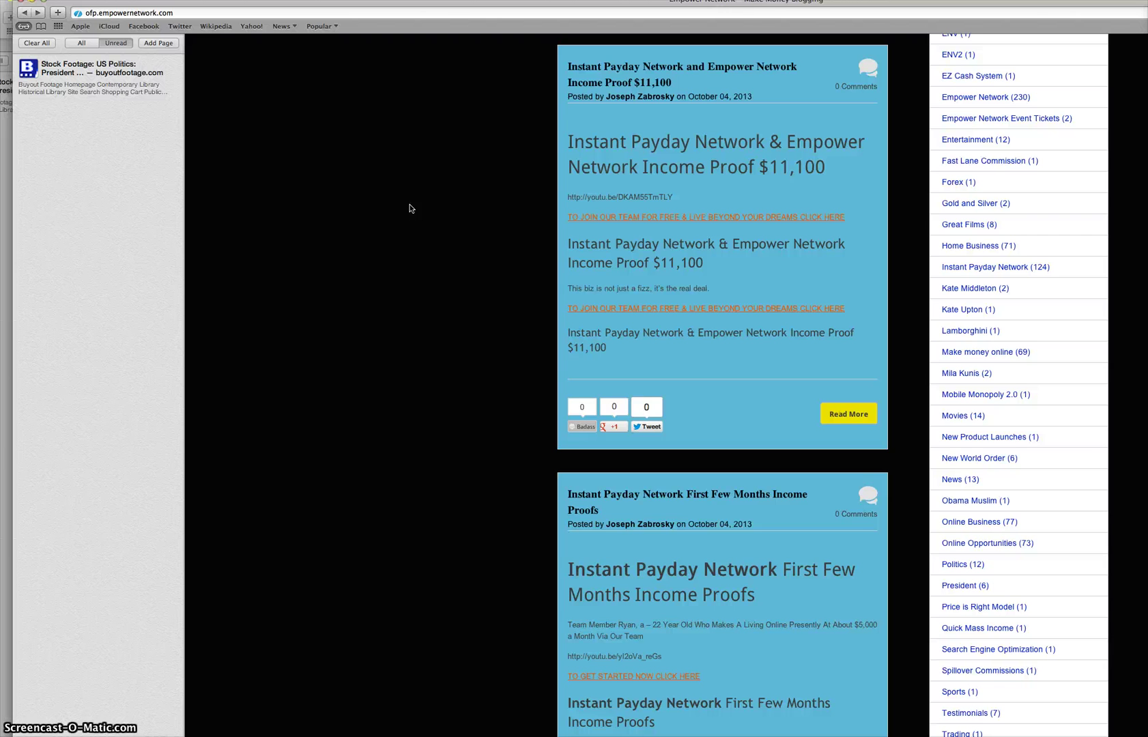
scroll(409, 208, "up", 10)
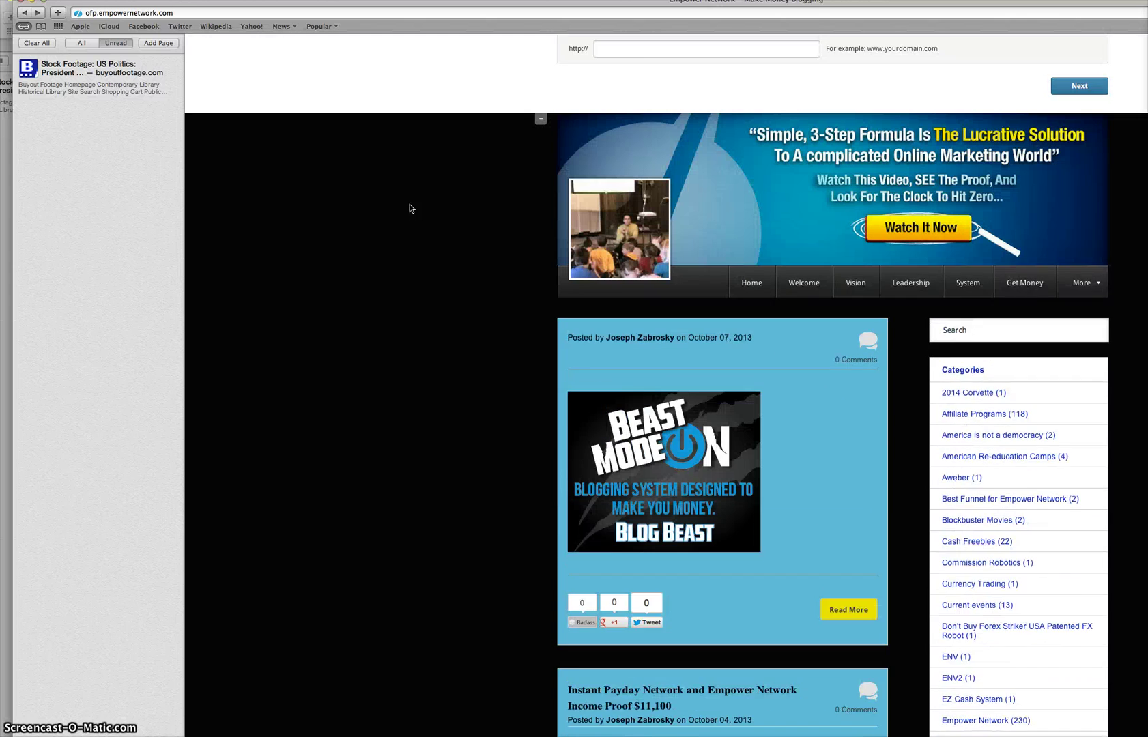
scroll(409, 209, "down", 3)
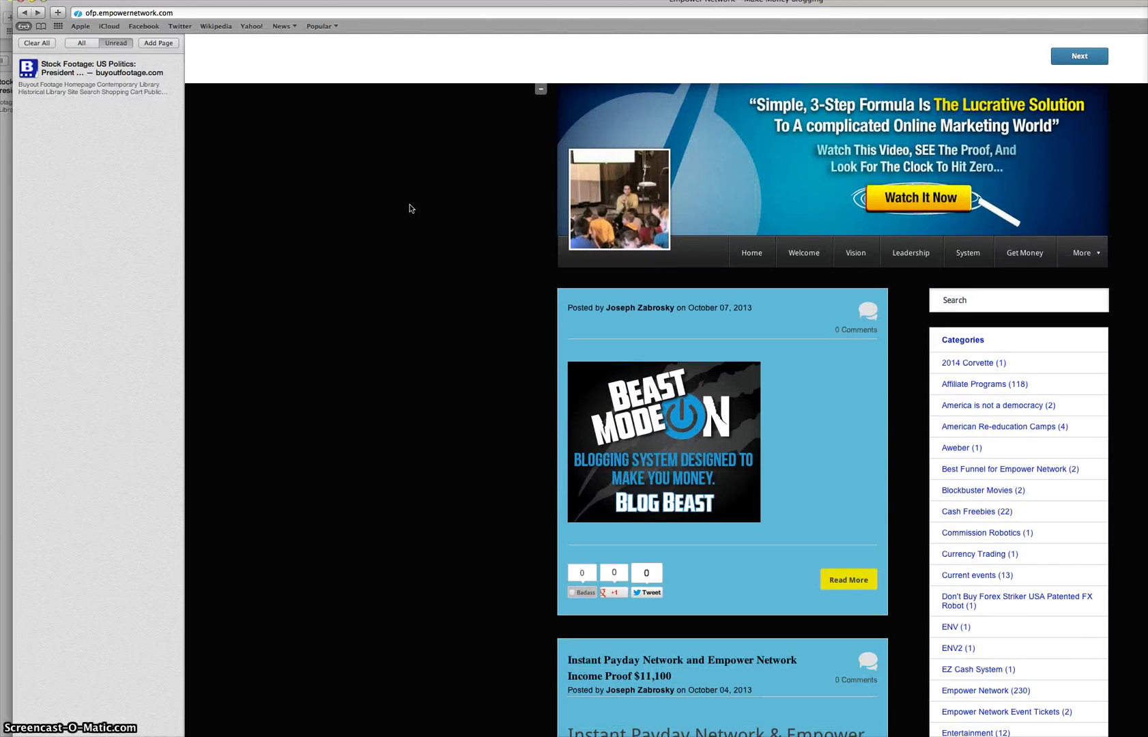